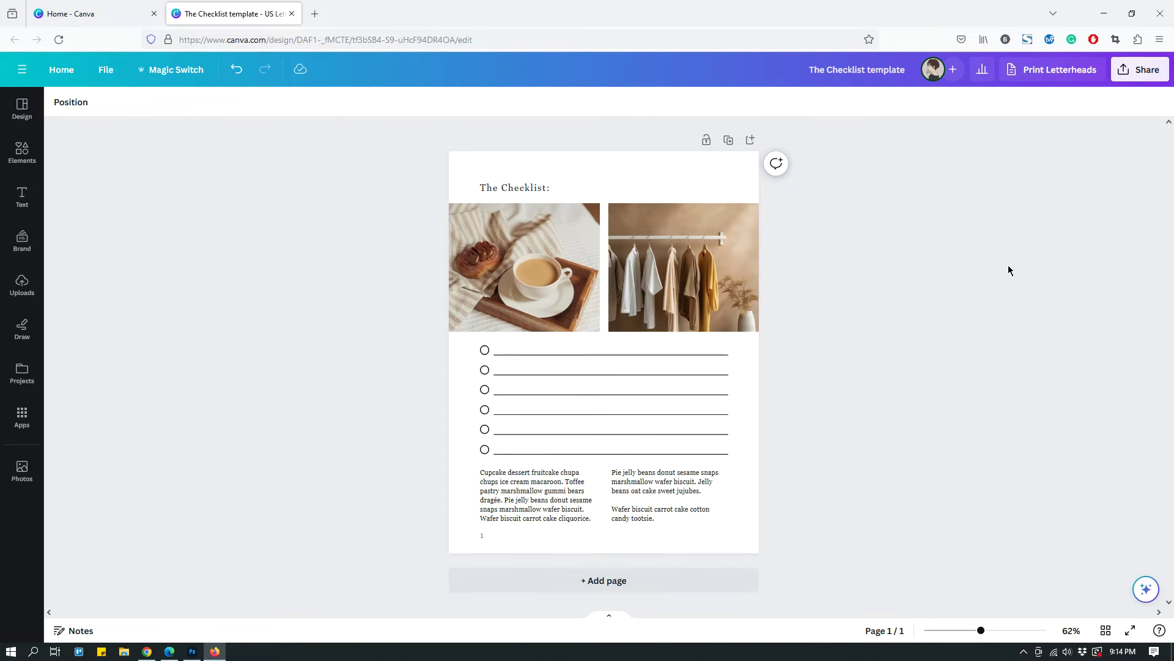
# Reach the Template link sharing view for The Checklist design via Share > More
pyautogui.click(1132, 76)
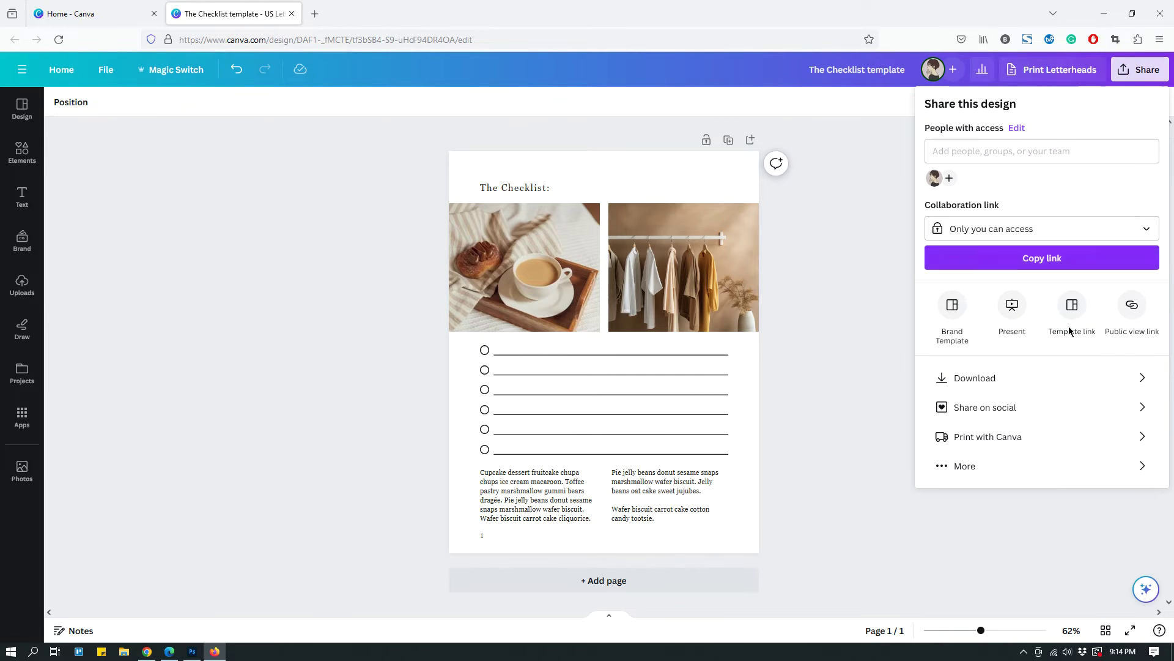
pyautogui.click(949, 471)
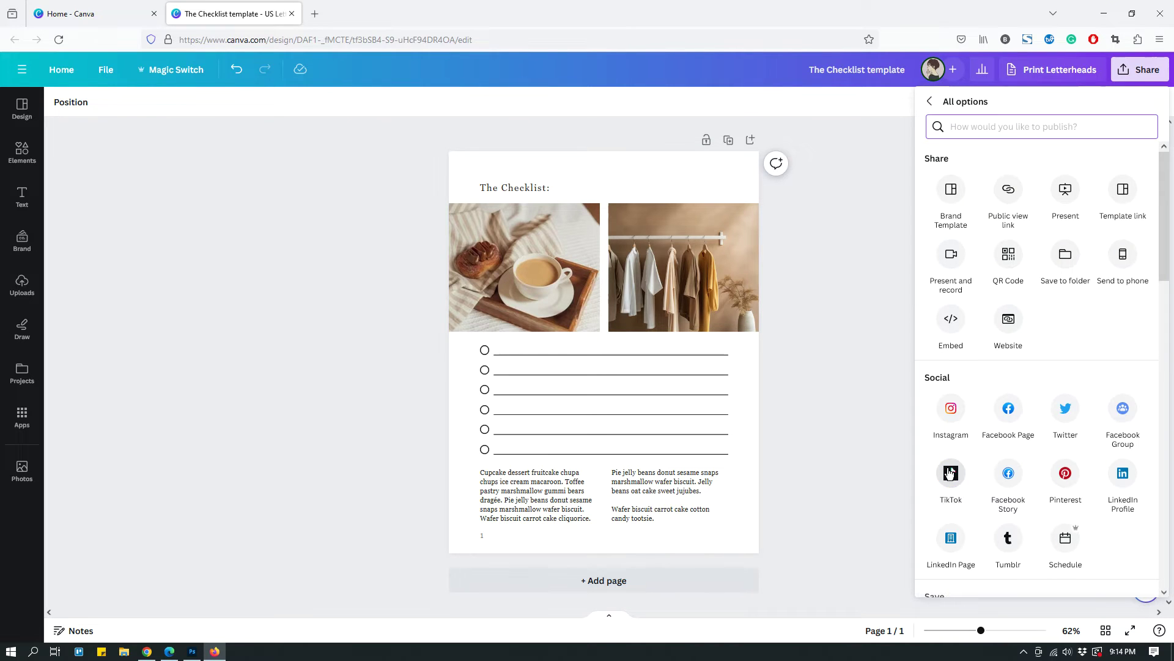
pyautogui.click(941, 160)
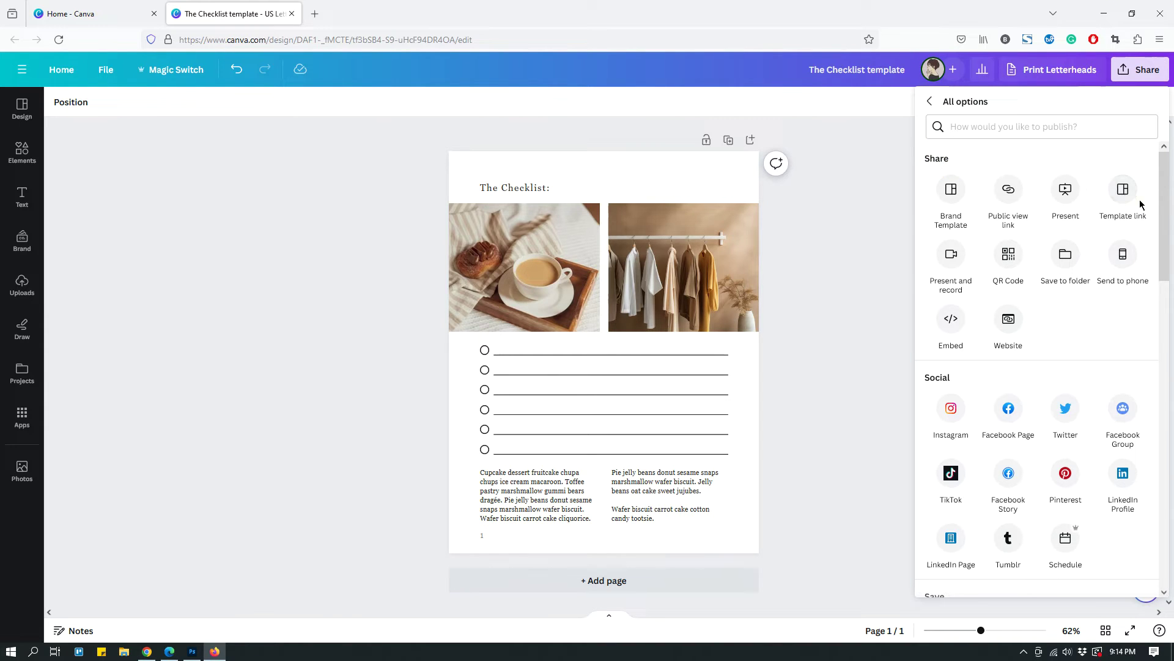
pyautogui.click(1124, 191)
pyautogui.click(1126, 197)
pyautogui.click(1125, 197)
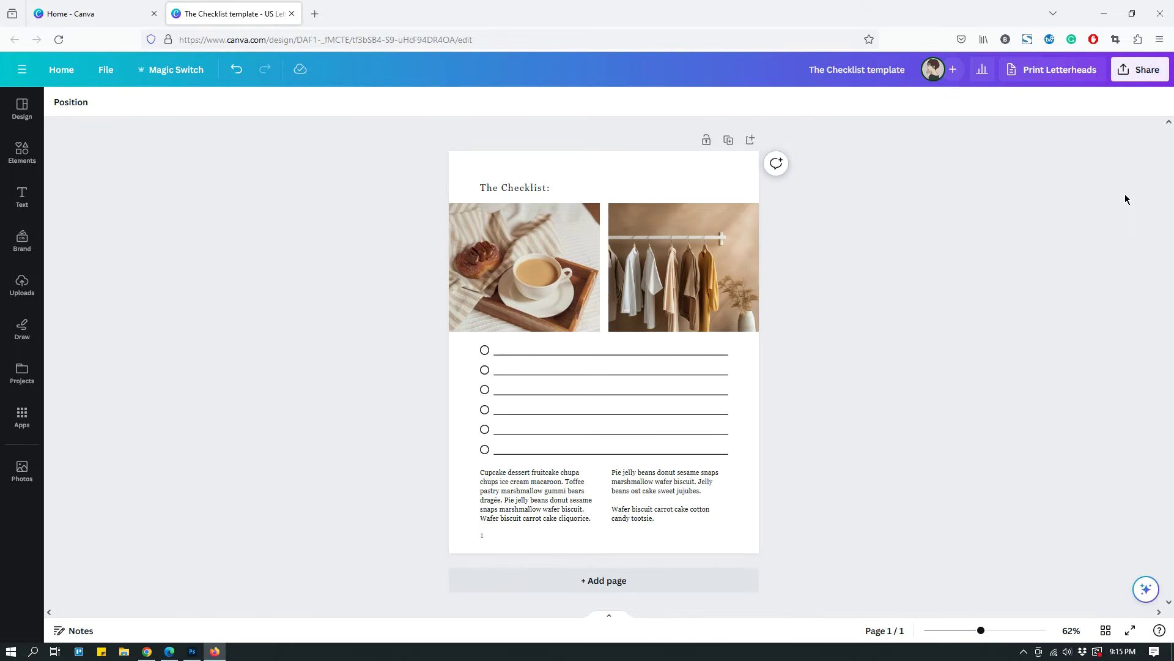
pyautogui.click(1140, 69)
pyautogui.click(966, 467)
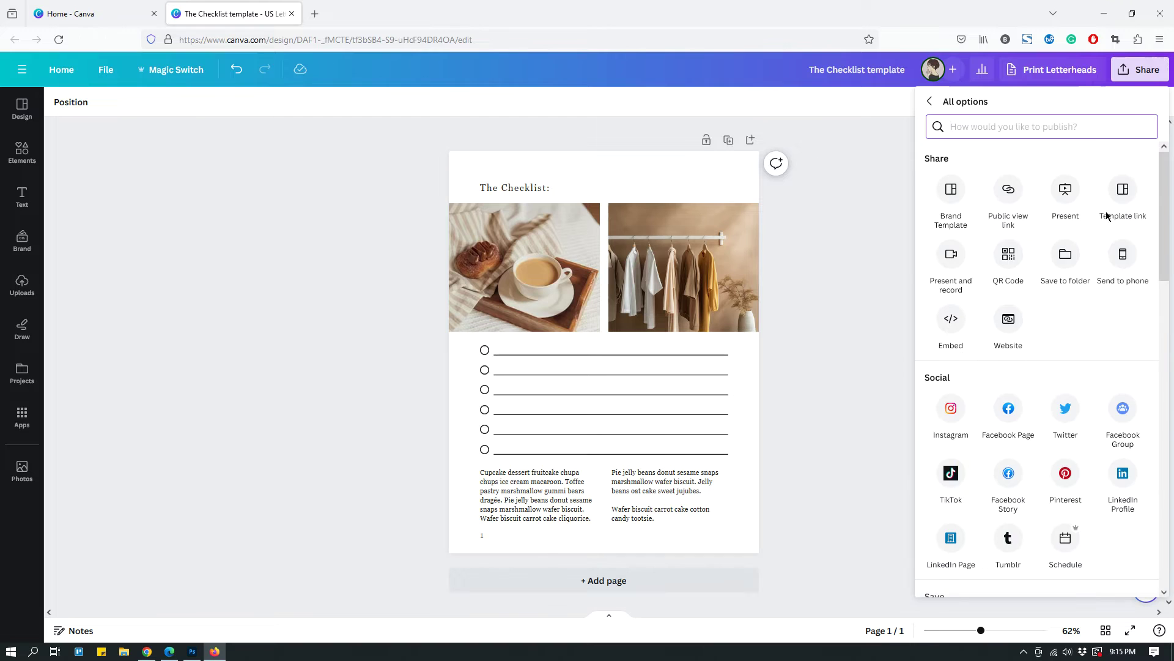
pyautogui.click(1120, 191)
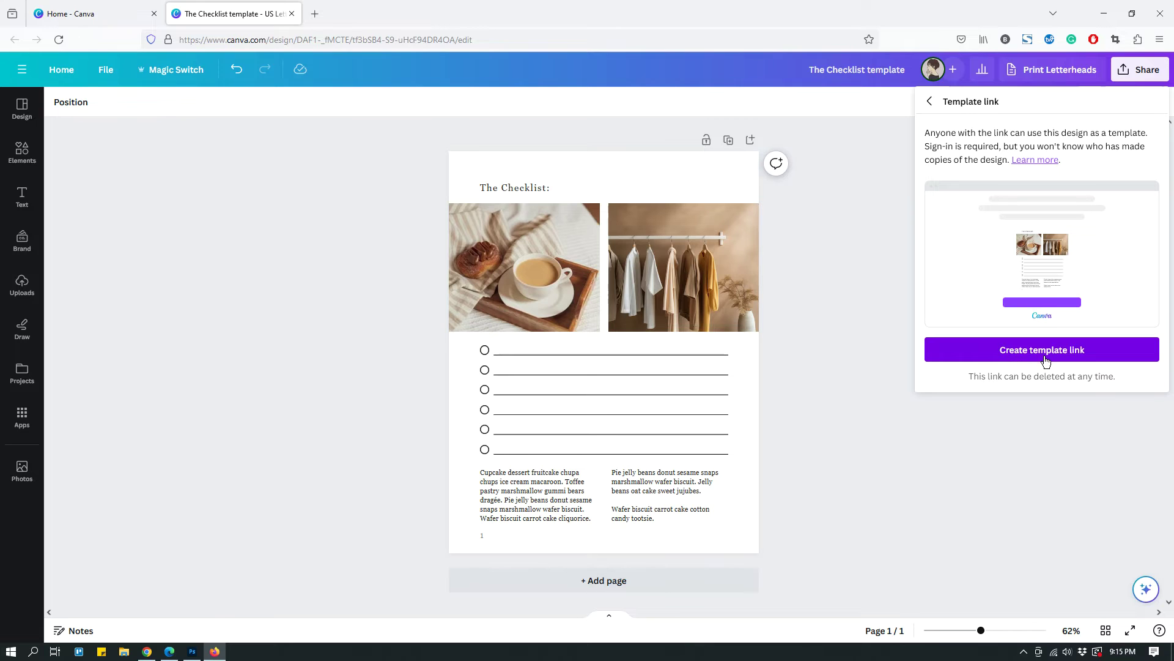
# Create a public template link for The Checklist and copy its URL
pyautogui.click(1081, 359)
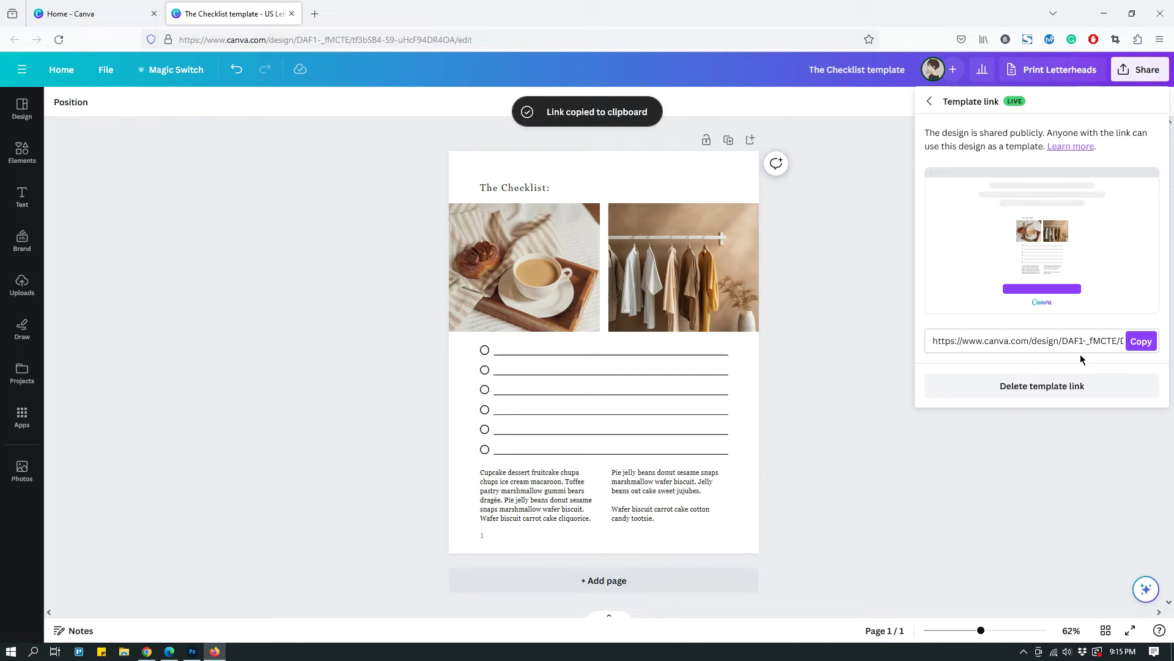
pyautogui.click(1081, 347)
pyautogui.doubleClick(1080, 347)
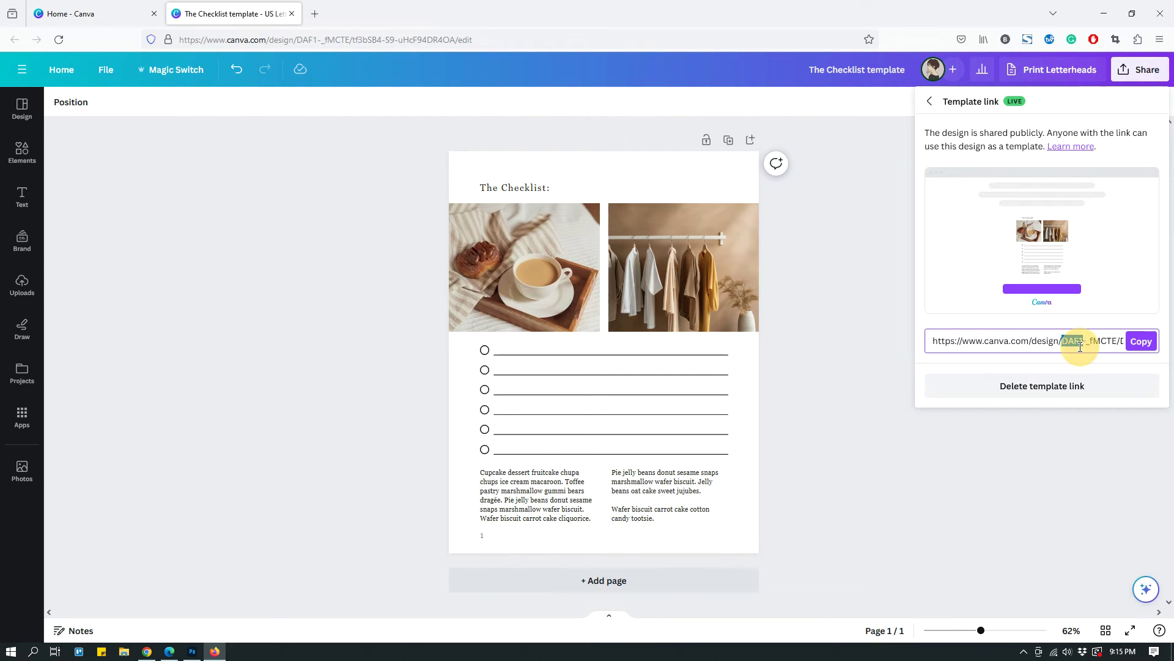
pyautogui.tripleClick(1080, 347)
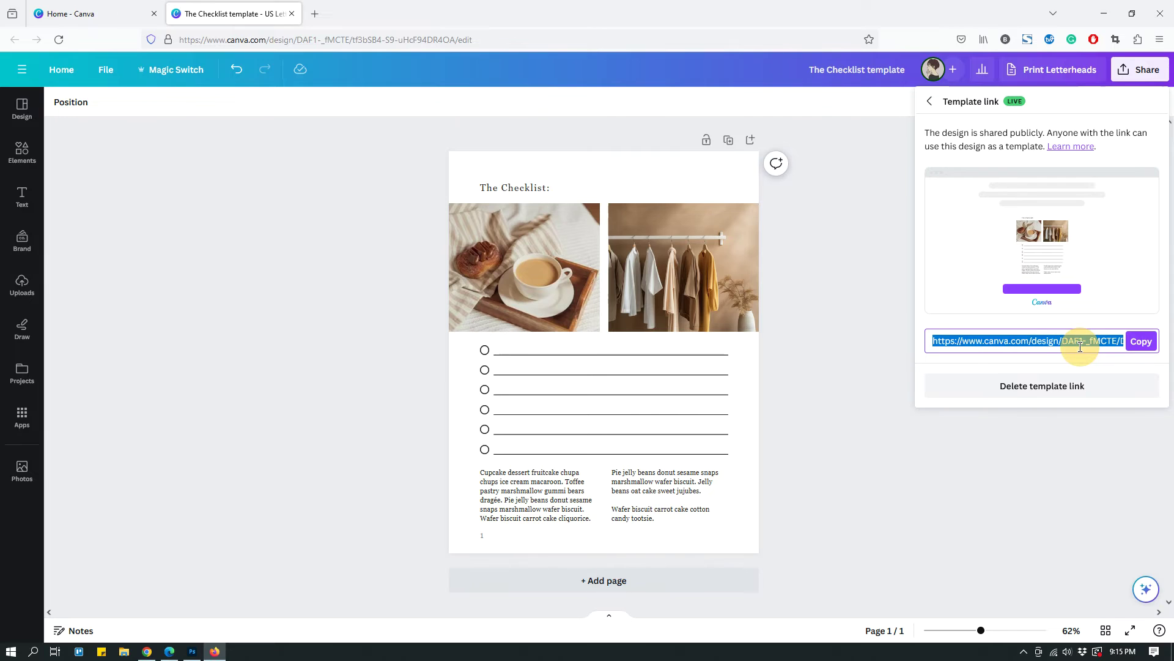
pyautogui.click(1135, 347)
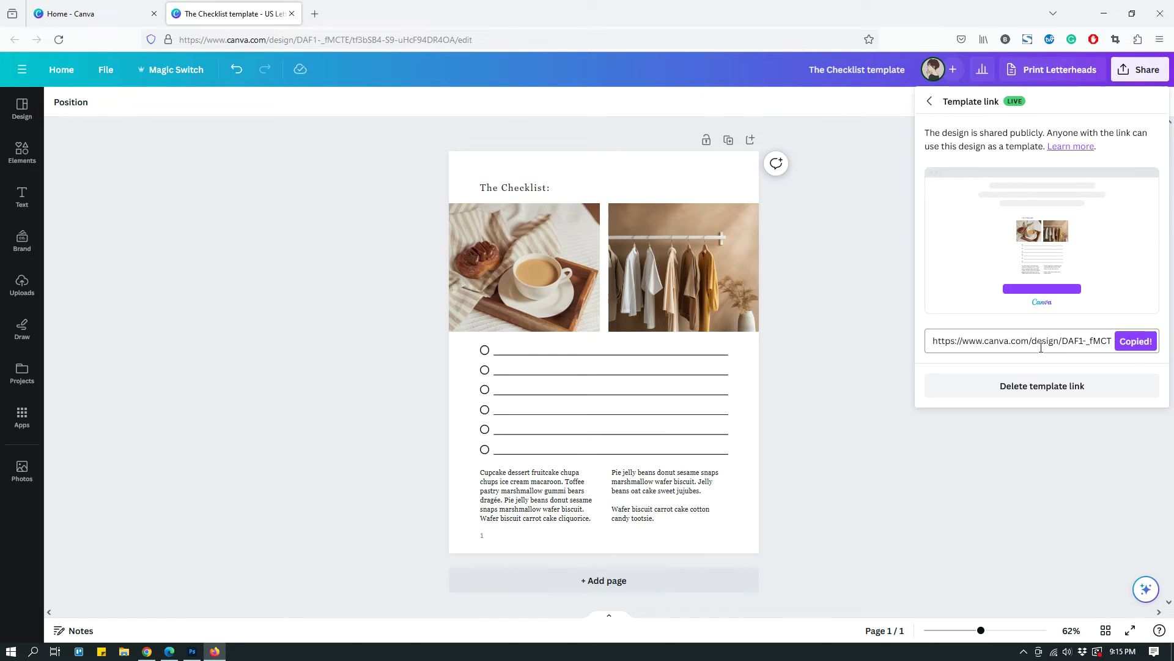
# In a new tab, browse The Side Blogger's Canva Templates to the $40 Dunes eBook template page
pyautogui.click(315, 13)
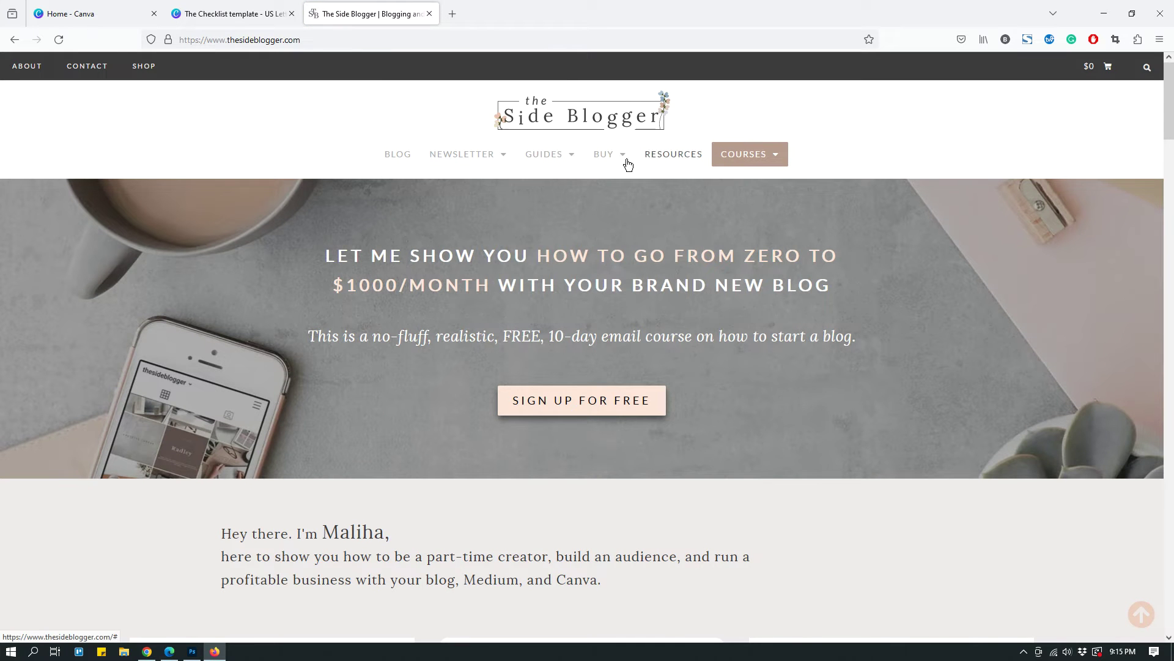
pyautogui.moveTo(619, 157)
pyautogui.click(641, 215)
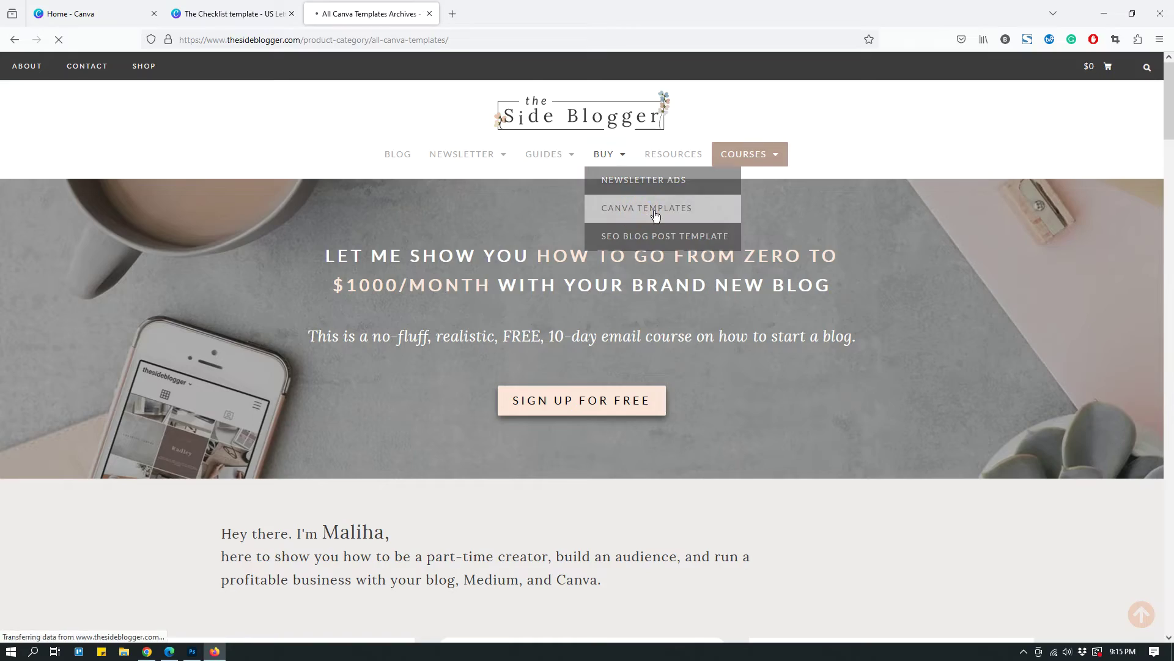
pyautogui.scroll(-3, 911, 277)
pyautogui.scroll(-10, 911, 277)
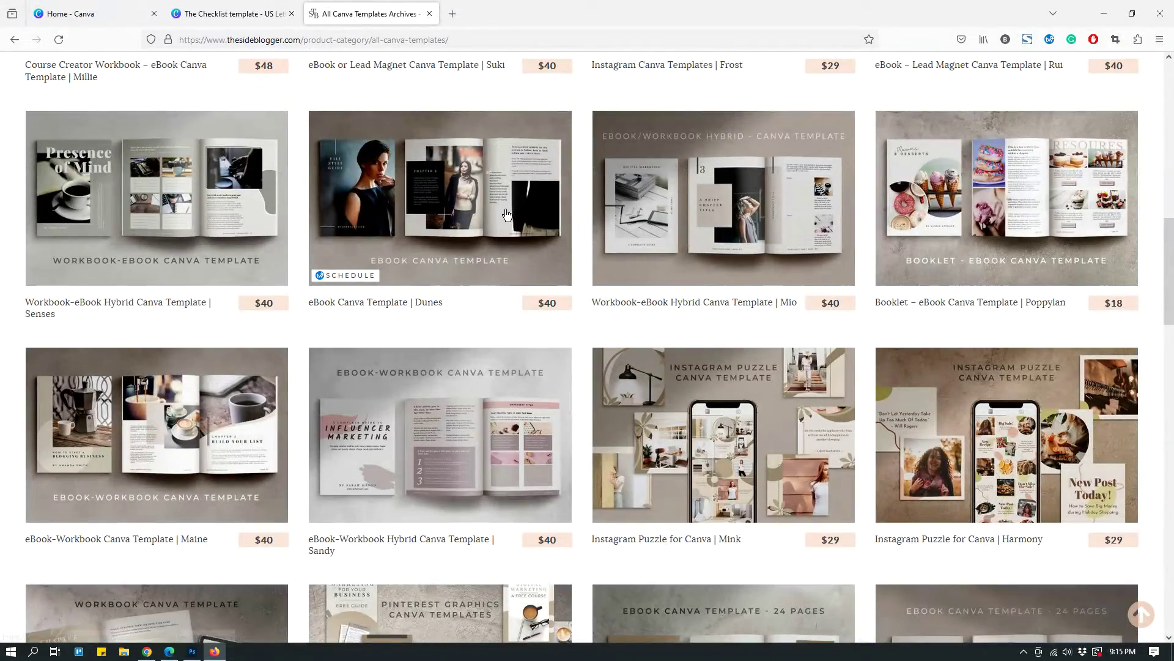
pyautogui.click(507, 214)
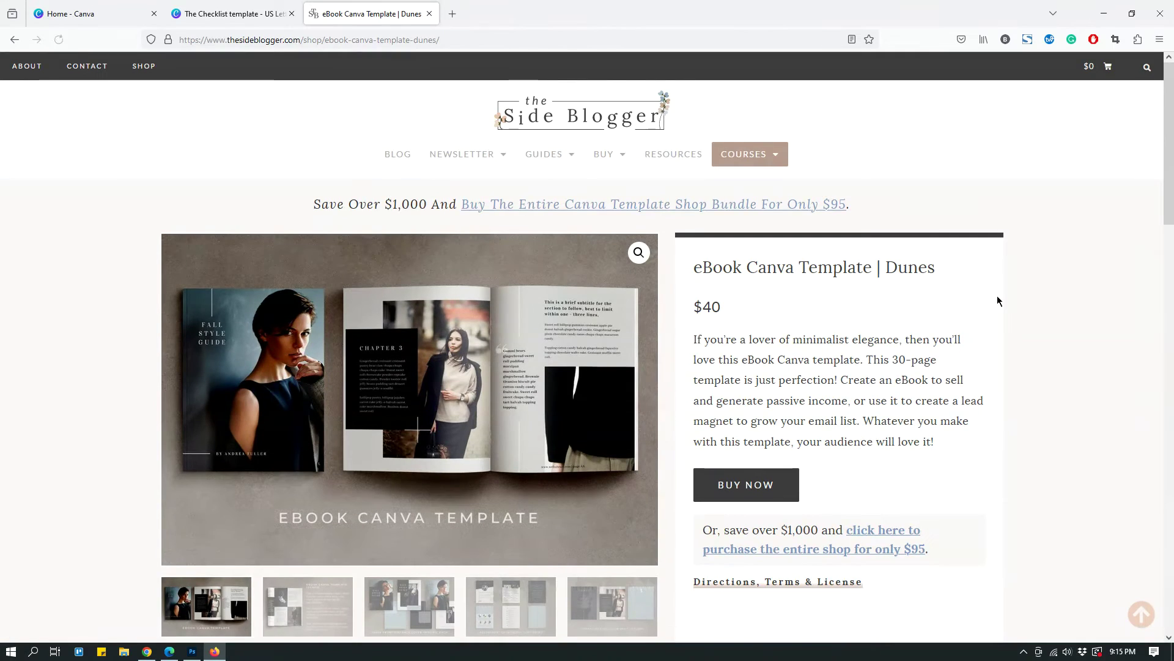
pyautogui.scroll(-3, 997, 297)
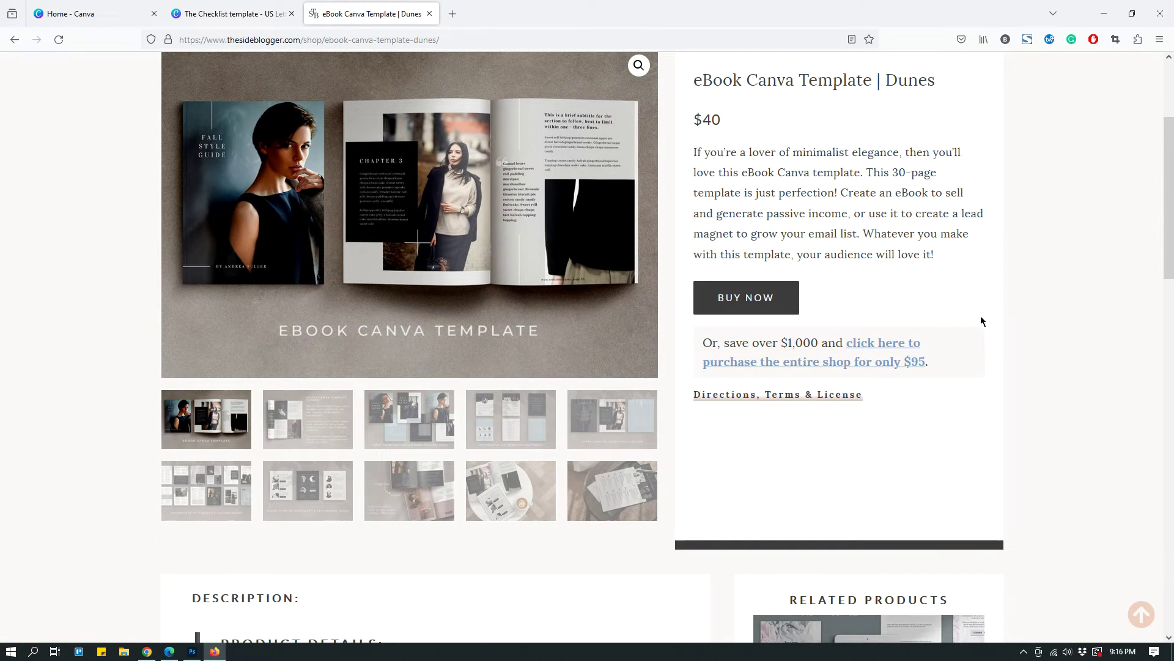
pyautogui.scroll(3, 851, 246)
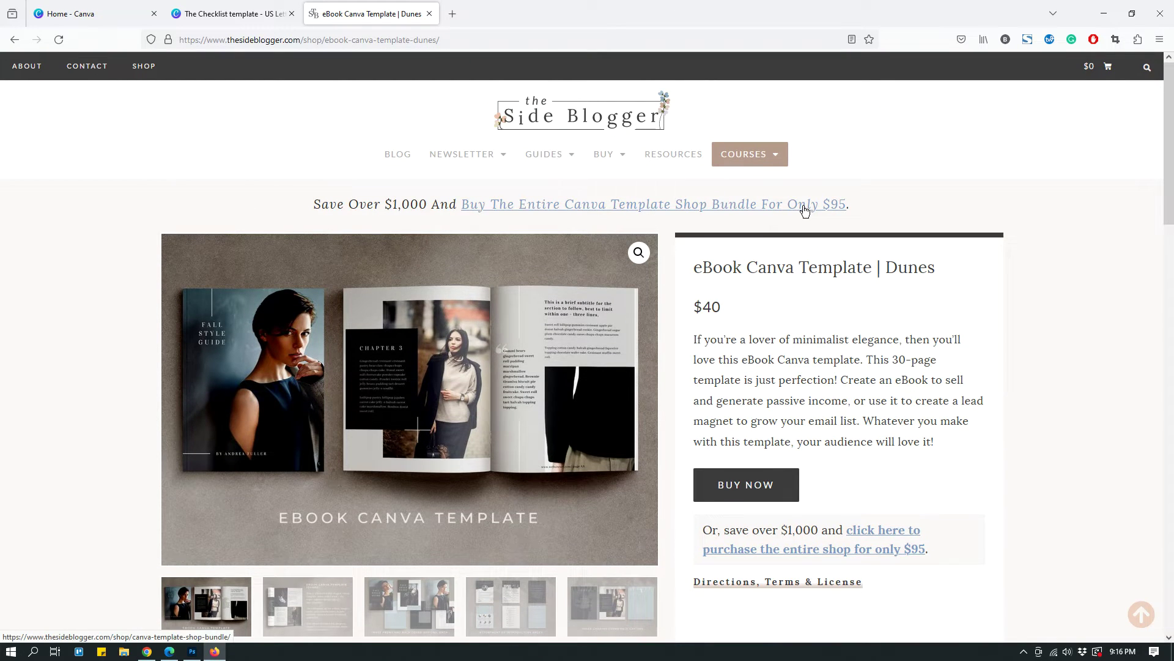
# From the Canva home page, start a new design and search 'letter' for US Letter
pyautogui.click(87, 19)
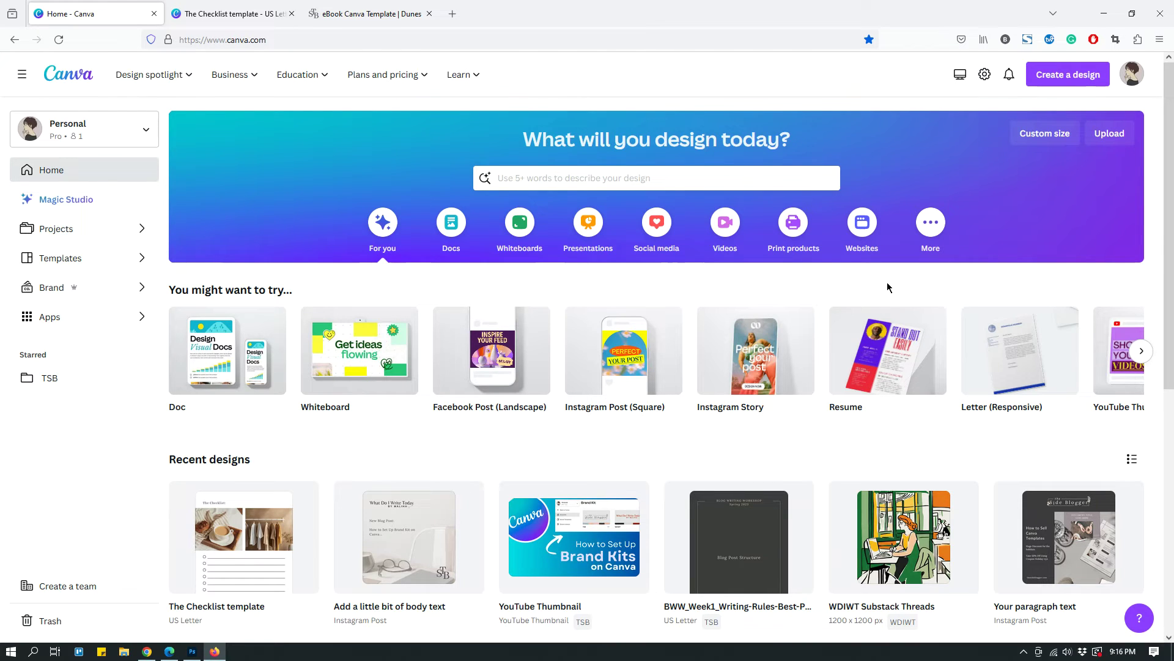
pyautogui.click(1057, 82)
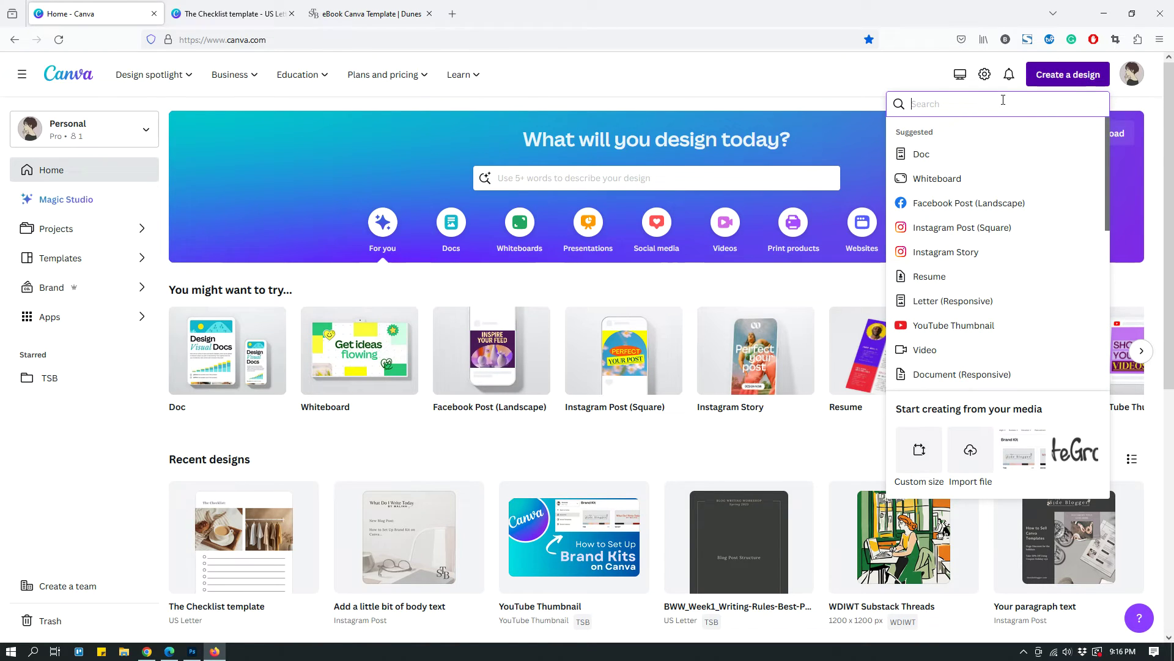
pyautogui.write('letter')
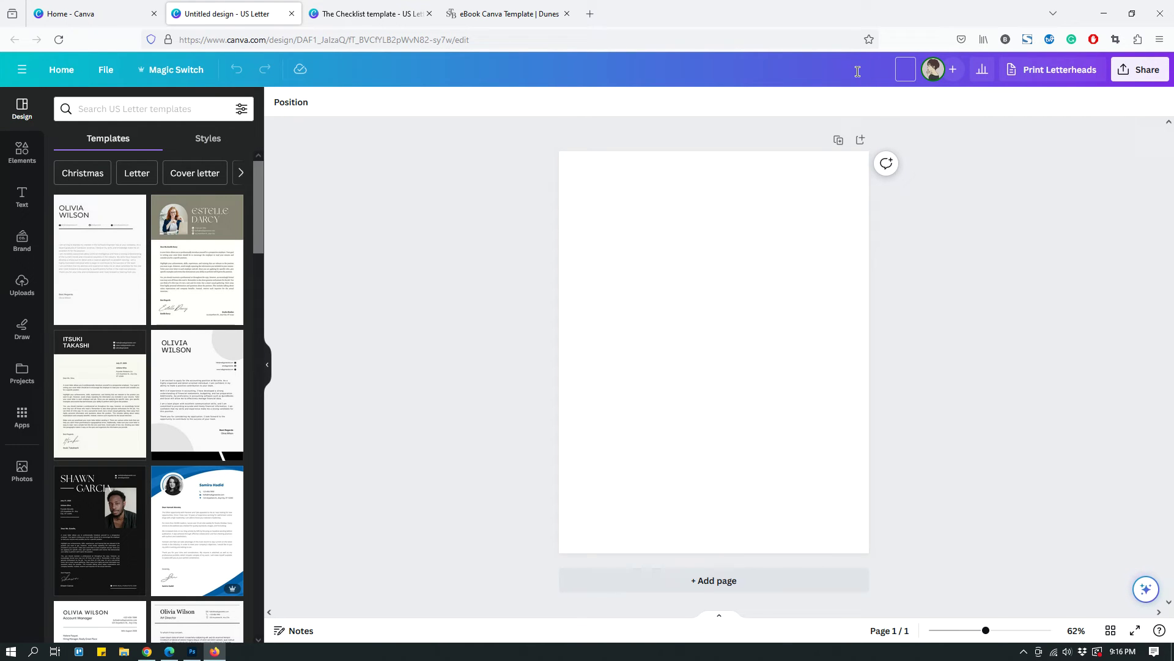
# Title the blank US Letter design 'XYZ Checklist Template Link' and select its empty page
pyautogui.write('XYZ Checklist Template Link')
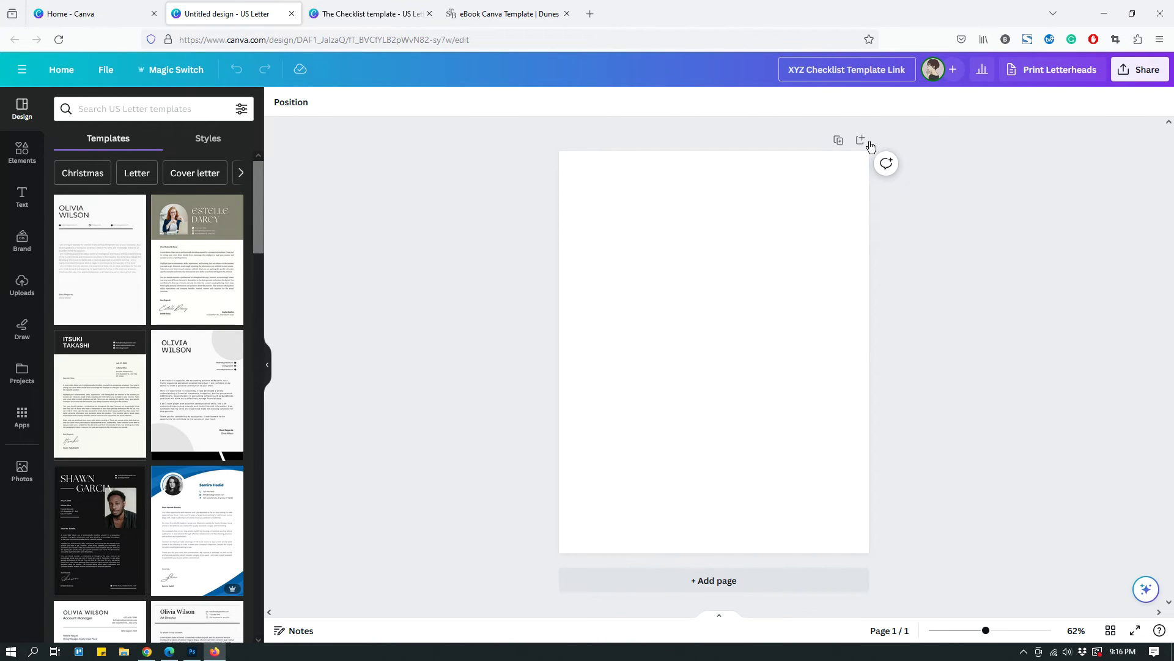
pyautogui.click(989, 199)
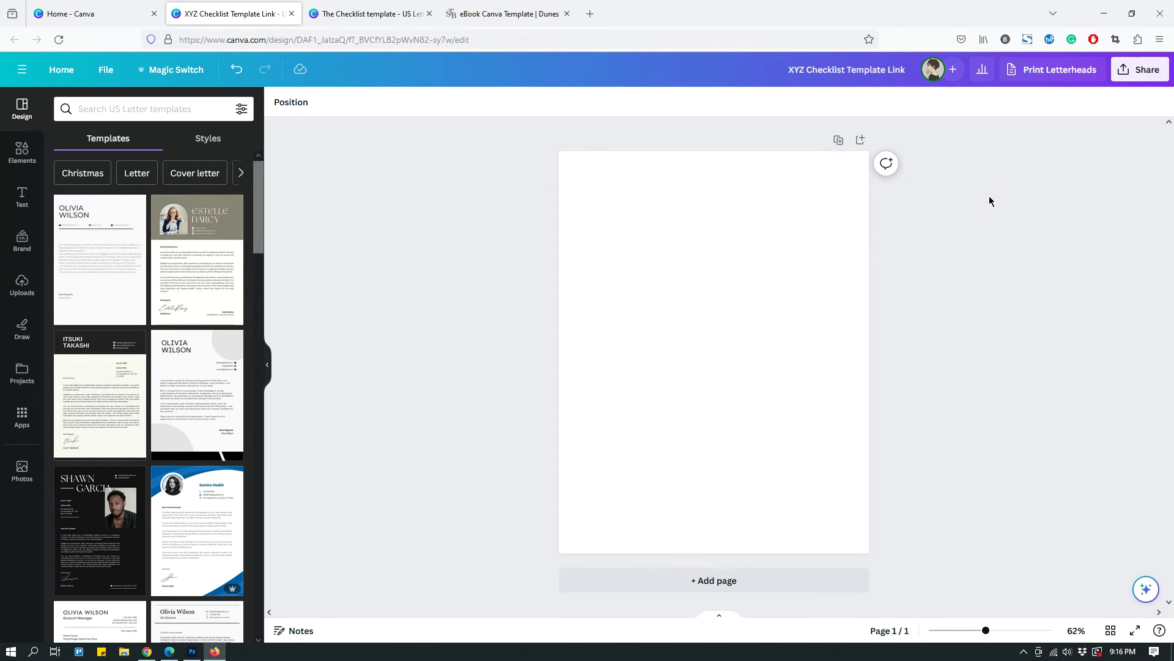
pyautogui.click(703, 314)
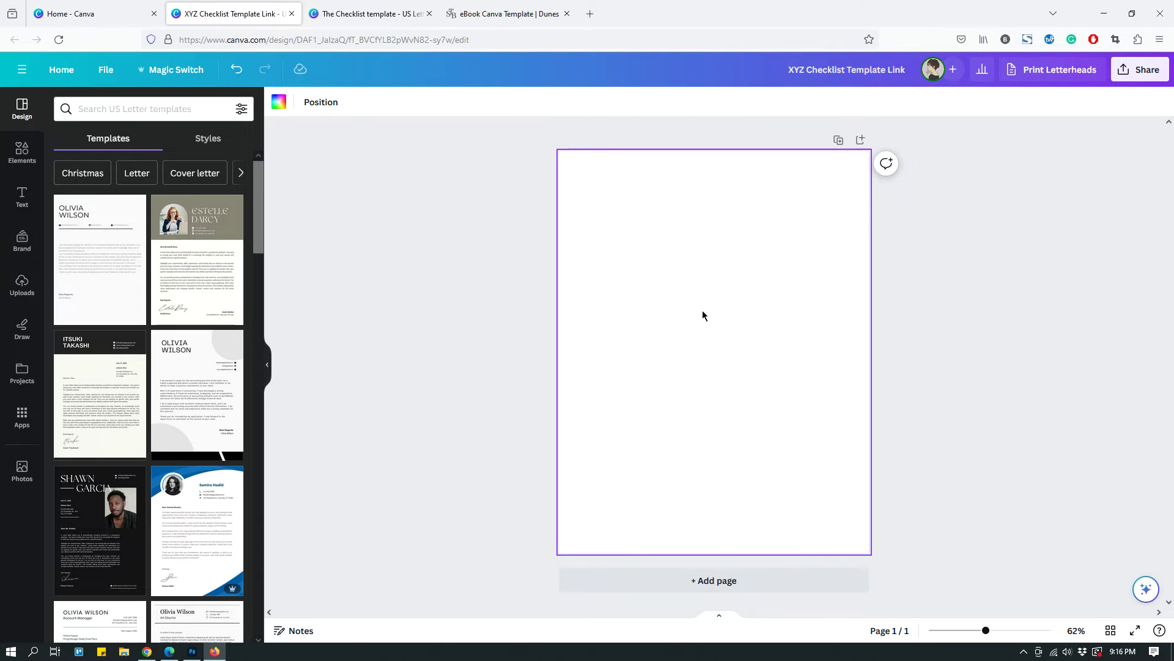
# Add a text box, move it to the page's upper left, and left-align it
pyautogui.press('t')
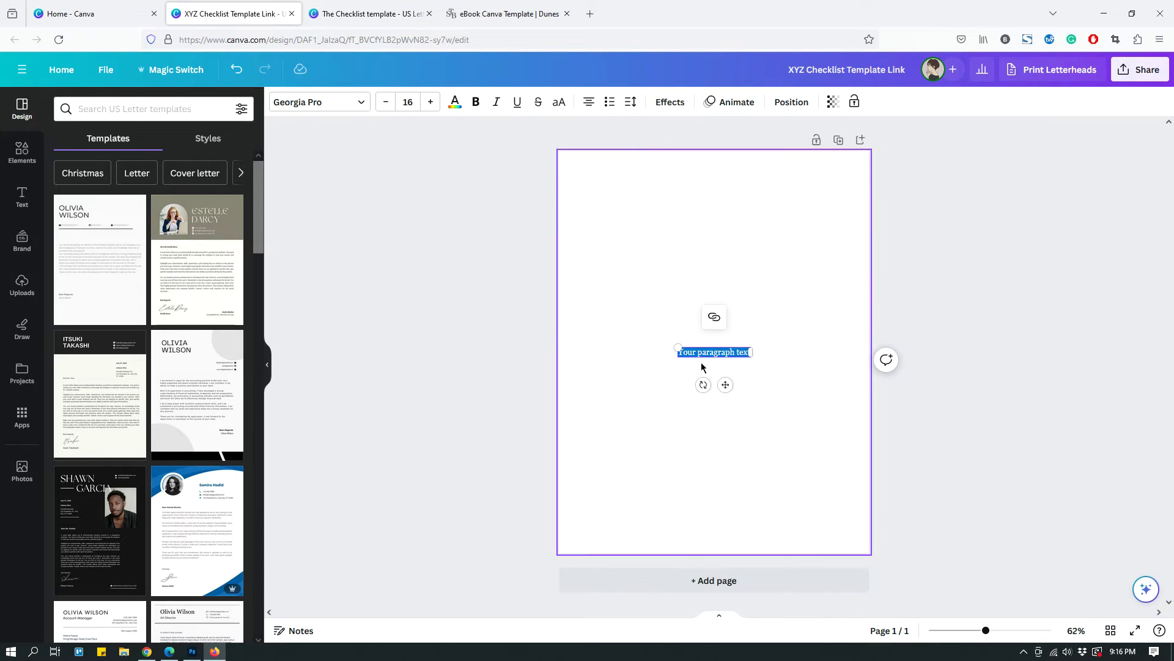
pyautogui.click(689, 296)
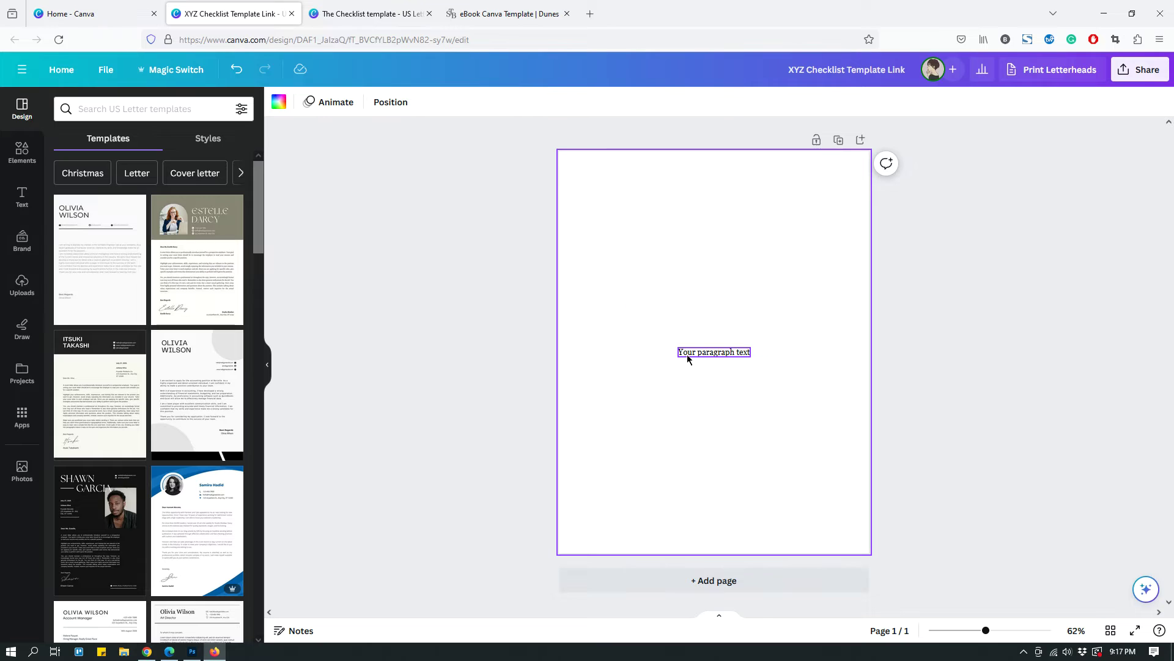
pyautogui.moveTo(687, 352); pyautogui.dragTo(839, 231)
pyautogui.click(590, 103)
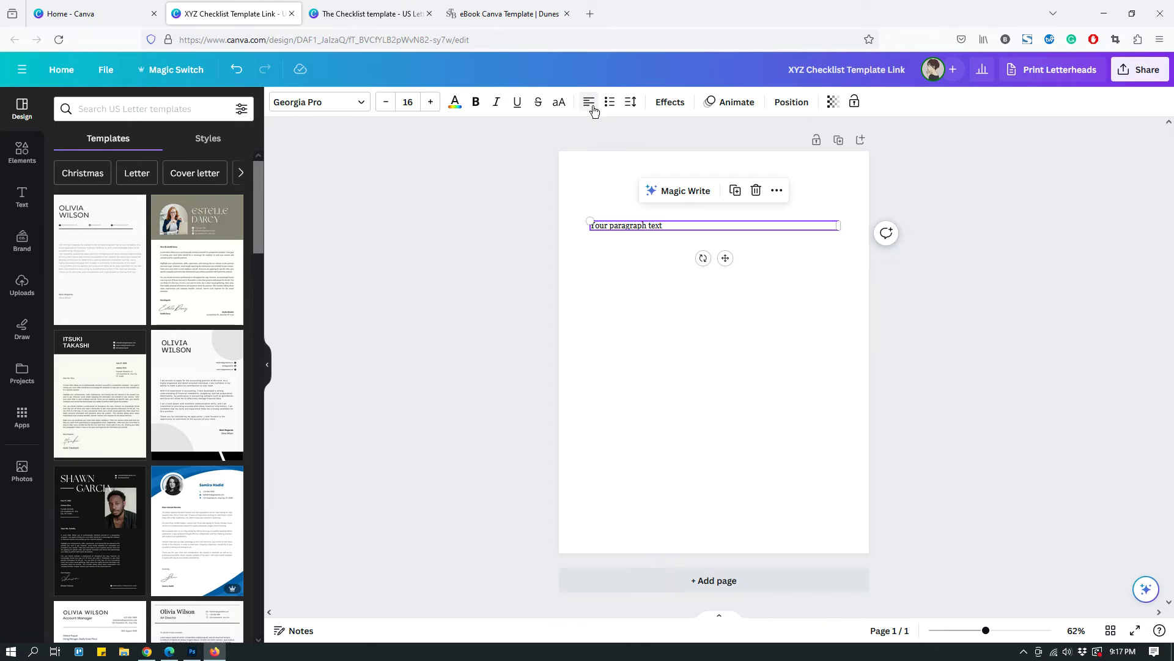
# Type 'Thank you for your purchase; appreciate it.', the login note, and a 'Template Link' line
pyautogui.doubleClick(640, 223)
pyautogui.write('Than')
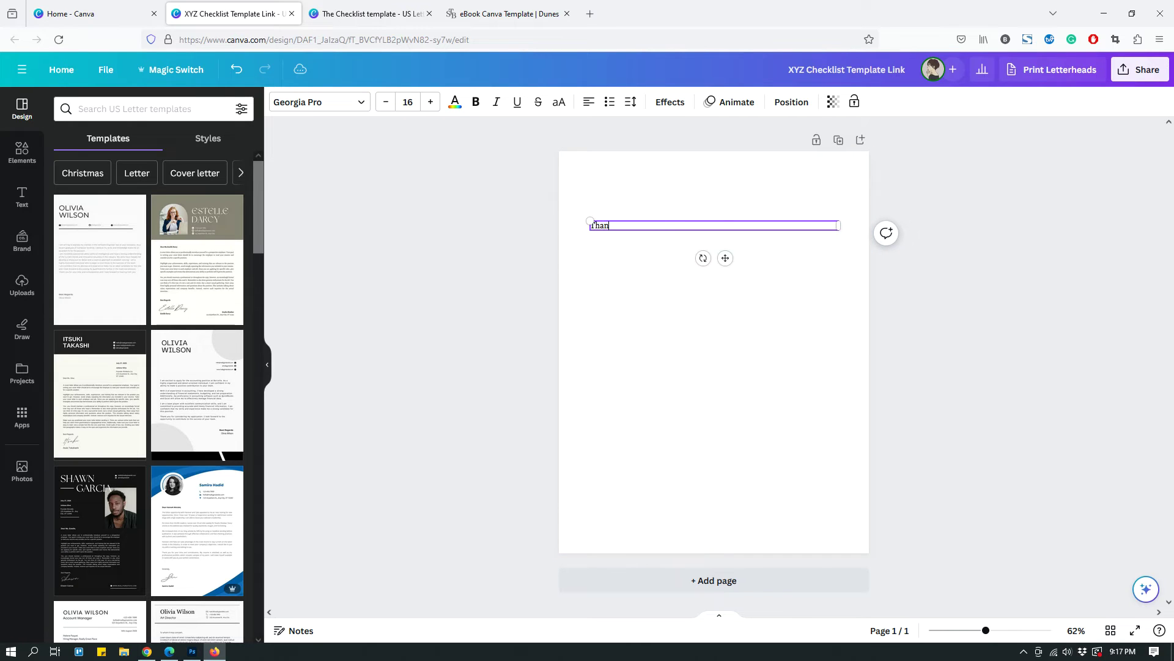
pyautogui.write('k you for your purchase; appreciate it.')
pyautogui.press('Return')
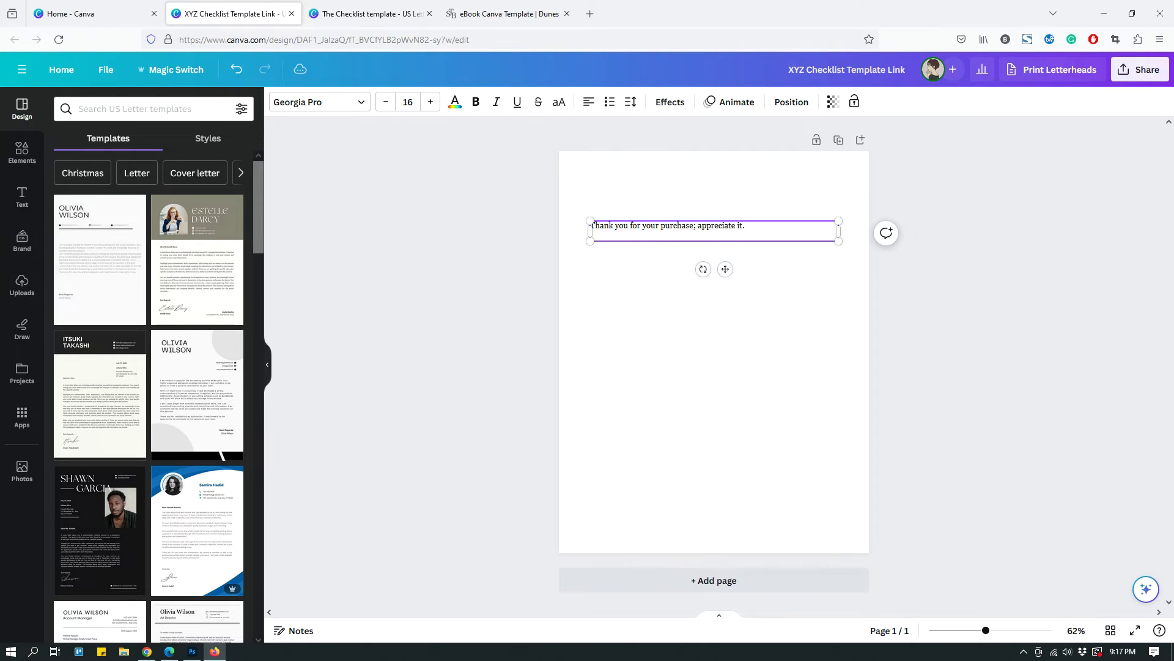
pyautogui.press('Return')
pyautogui.write("here's")
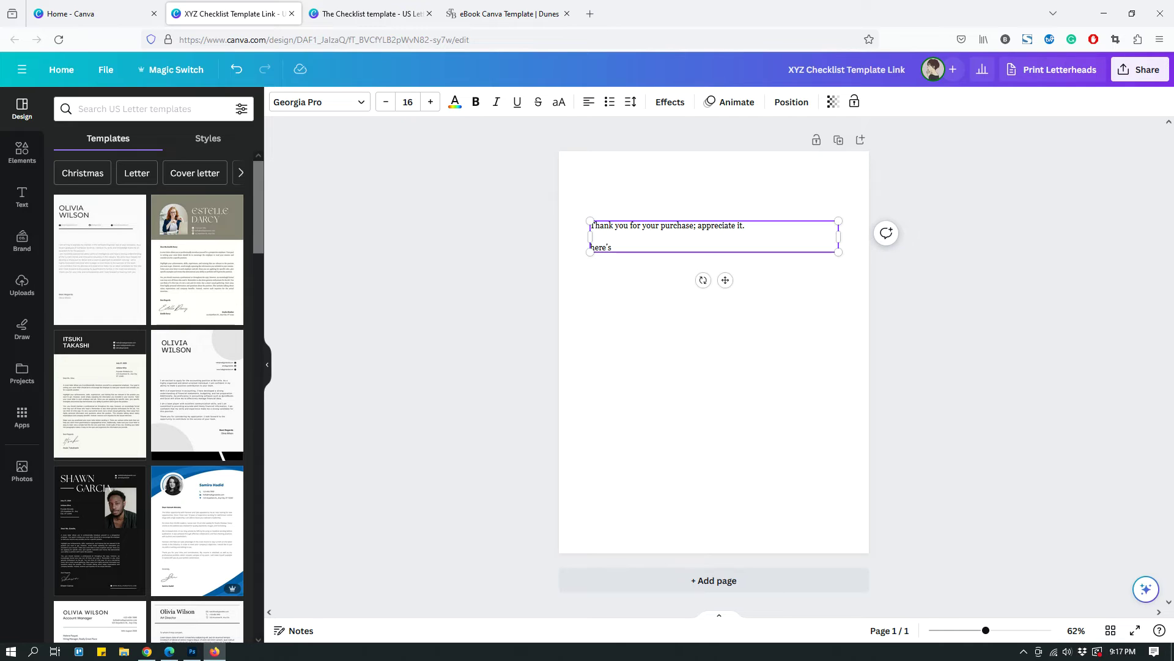
pyautogui.press('BackSpace')
pyautogui.press('BackSpace')
pyautogui.press('BackSpace')
pyautogui.write('Click the link below to open your Canv')
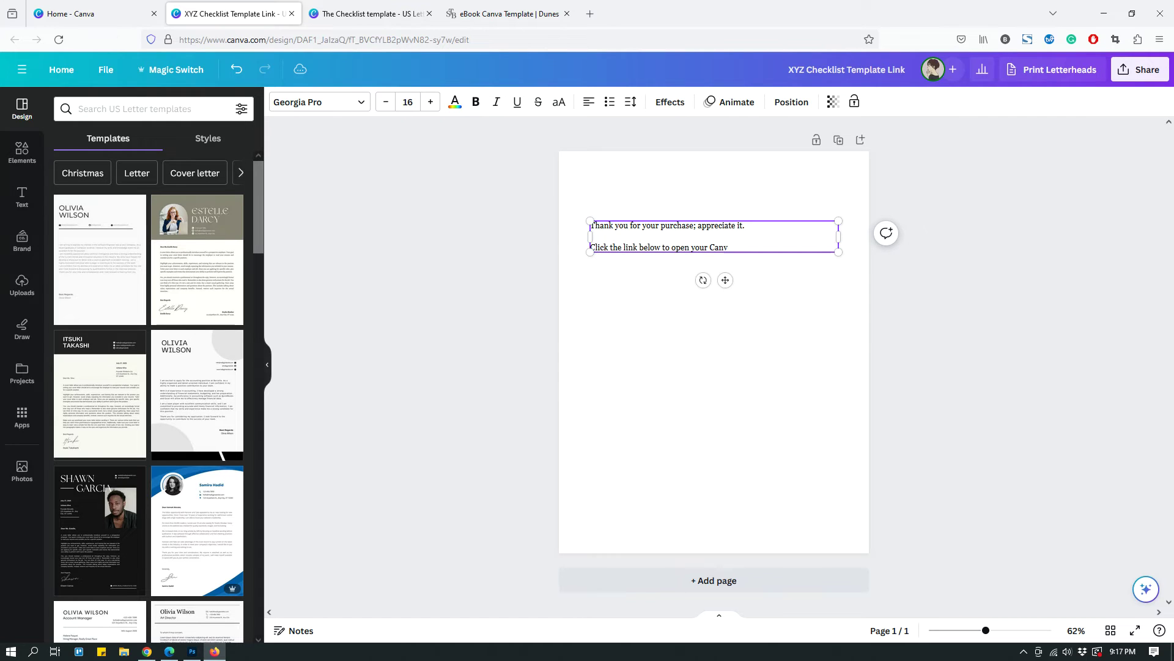
pyautogui.write('a template. (Make sure that you are logge')
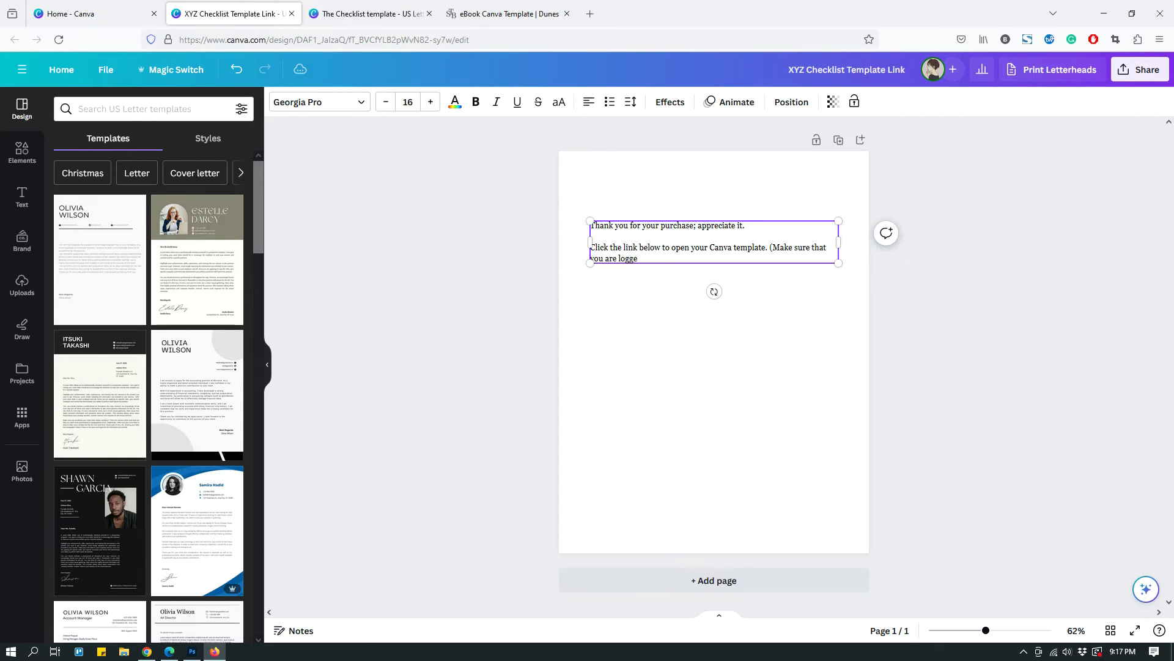
pyautogui.write('d into your Canva account.)')
pyautogui.press('Return')
pyautogui.press('Return')
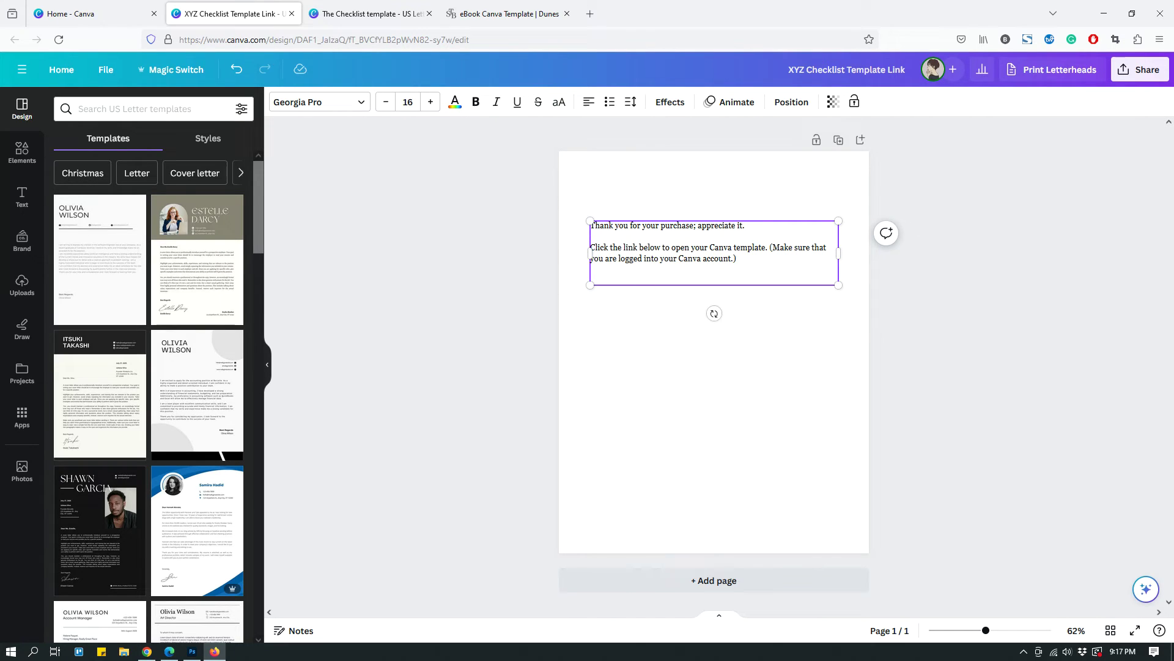
pyautogui.write('Template Link.')
# Replace the 'Template Link' line with 'Click here to open your template.'
pyautogui.click(647, 378)
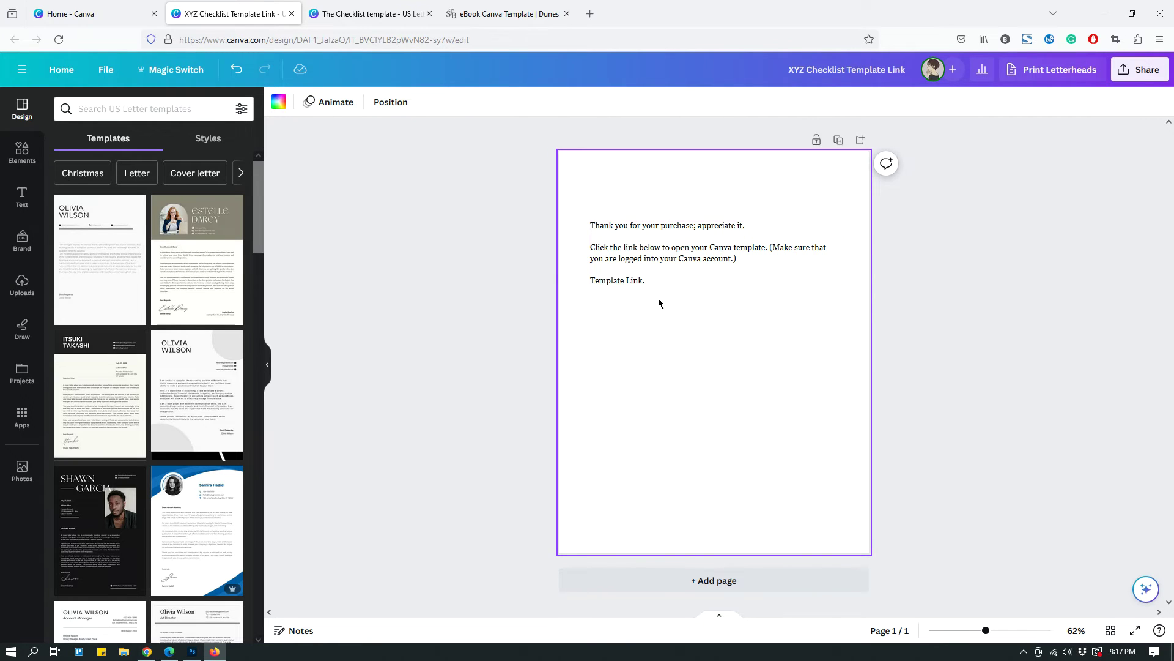
pyautogui.click(622, 281)
pyautogui.tripleClick(622, 281)
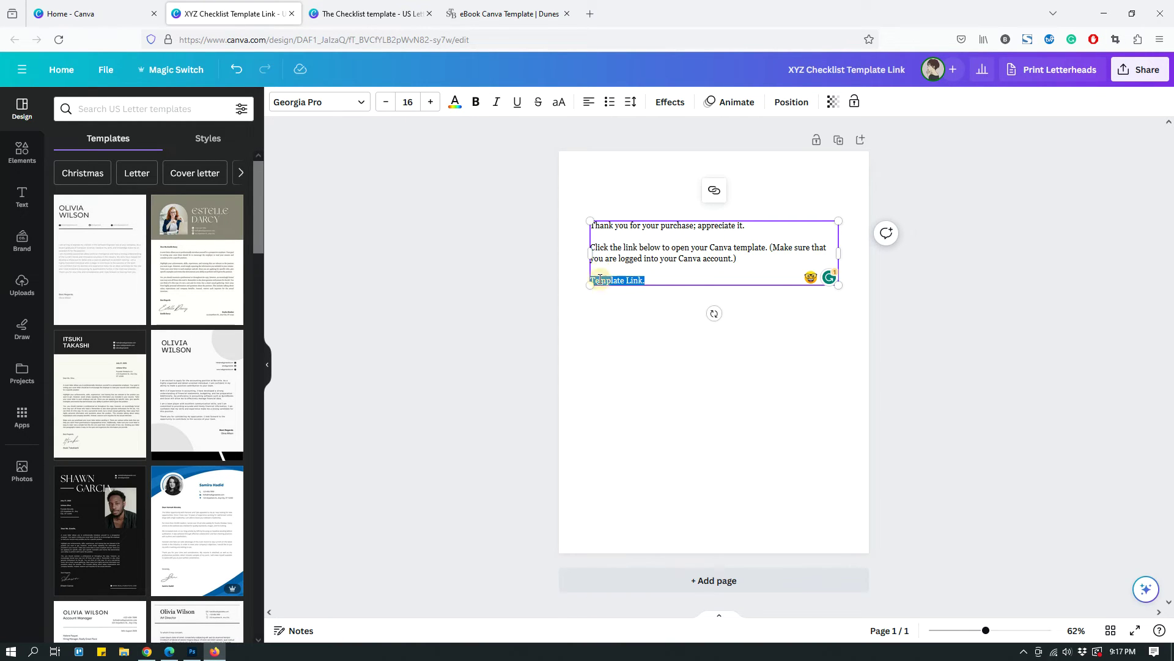
pyautogui.click(642, 279)
pyautogui.moveTo(642, 279); pyautogui.dragTo(589, 279)
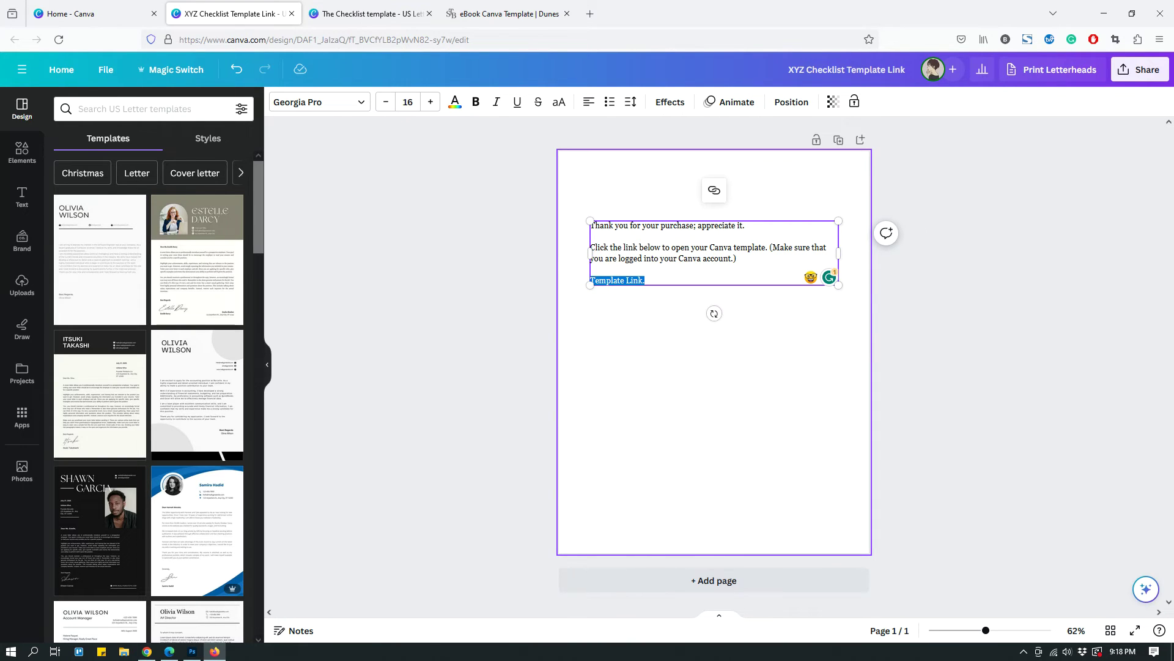
pyautogui.write('Click hn')
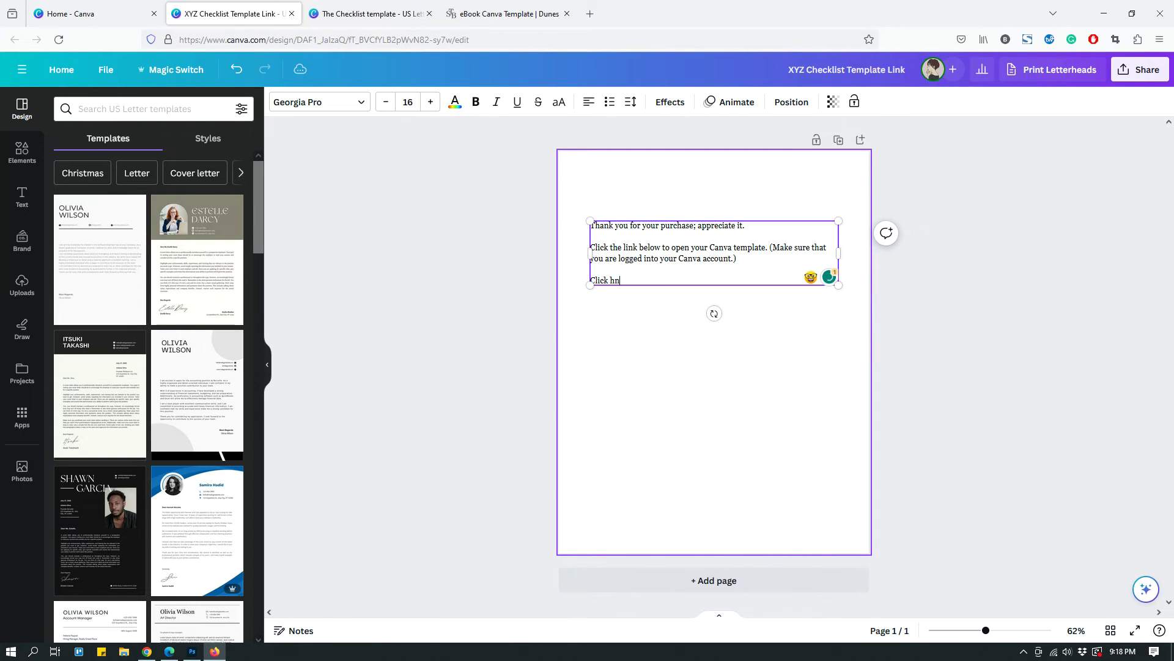
pyautogui.press('BackSpace')
pyautogui.write('ere to open your template.')
pyautogui.doubleClick(642, 282)
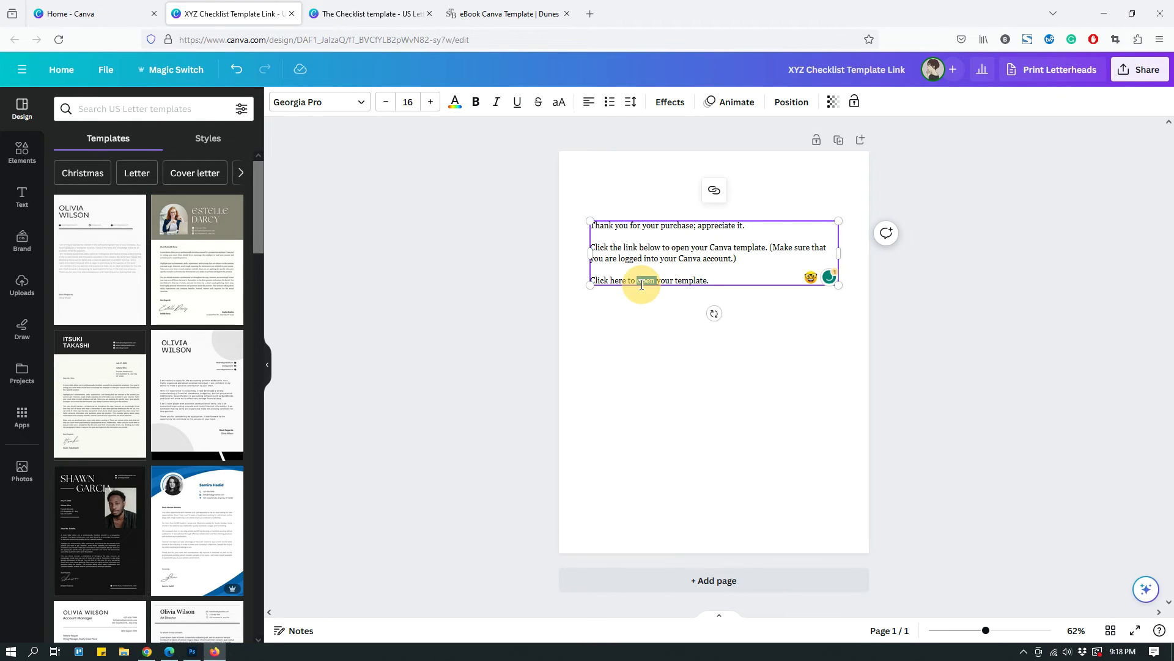
pyautogui.click(711, 280)
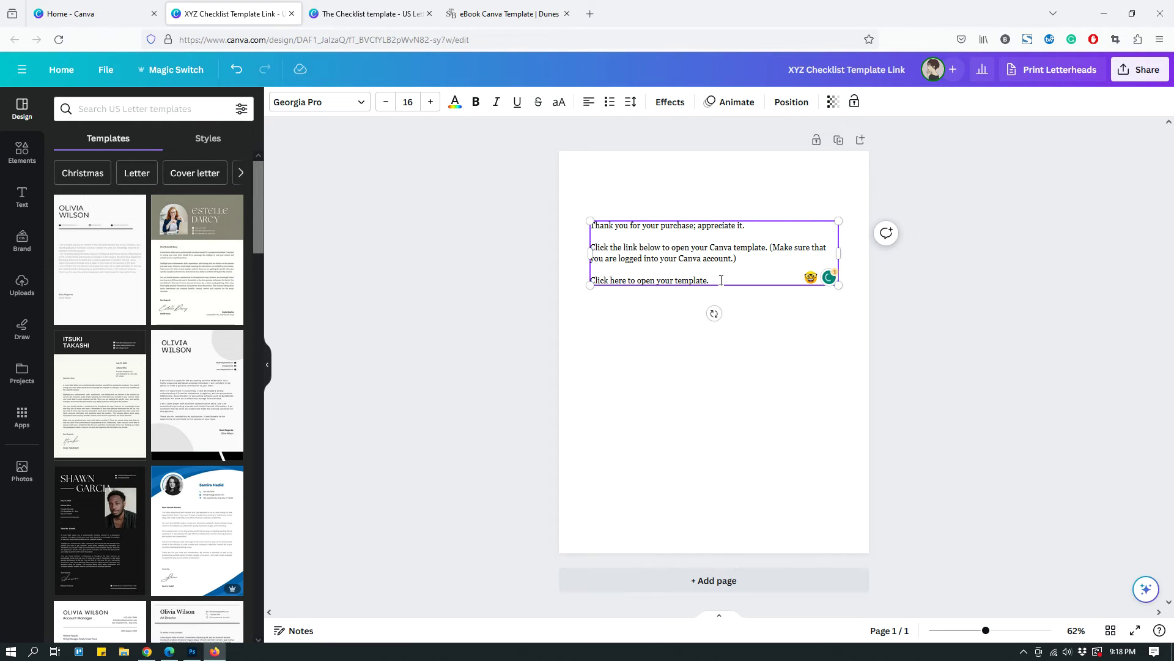
pyautogui.moveTo(721, 280); pyautogui.dragTo(591, 280)
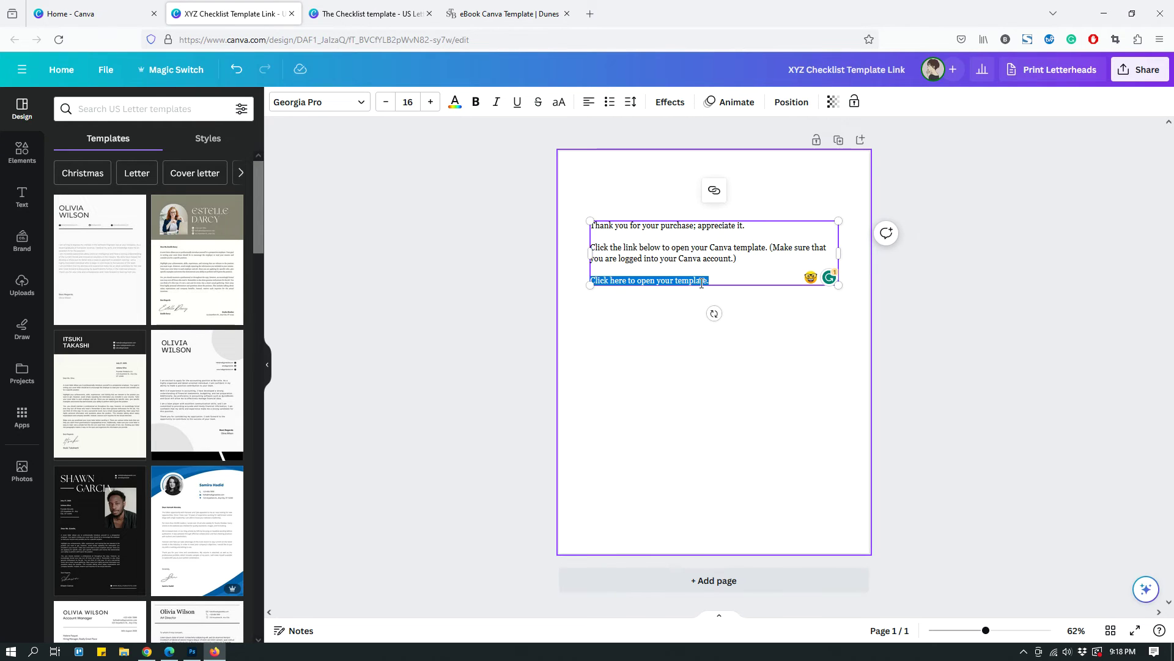
pyautogui.click(791, 333)
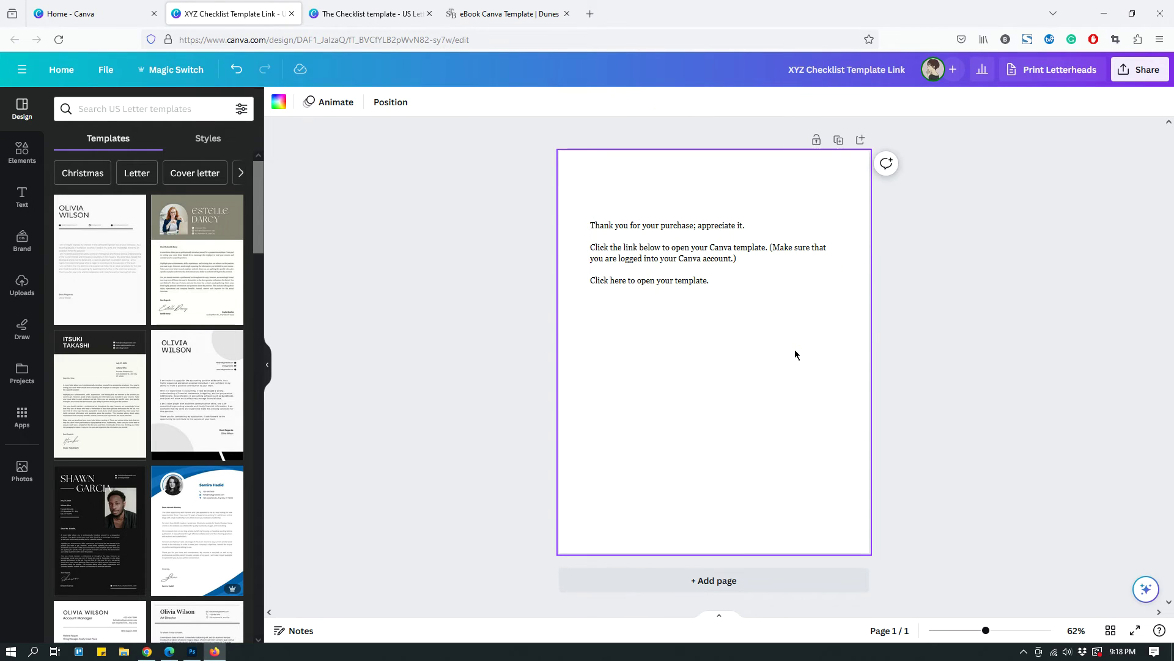
# Zoom to 100% and select the 'Click here to open your template.' line for linking
pyautogui.hotkey('ctrl', '+')
pyautogui.hotkey('ctrl', '+')
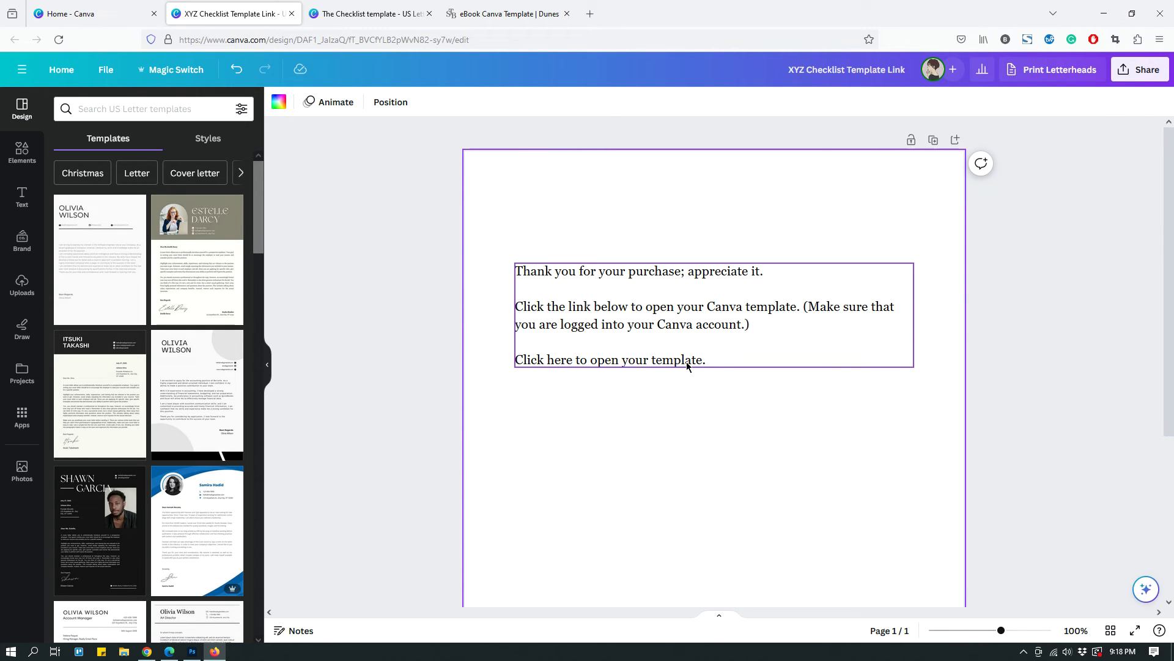
pyautogui.click(642, 359)
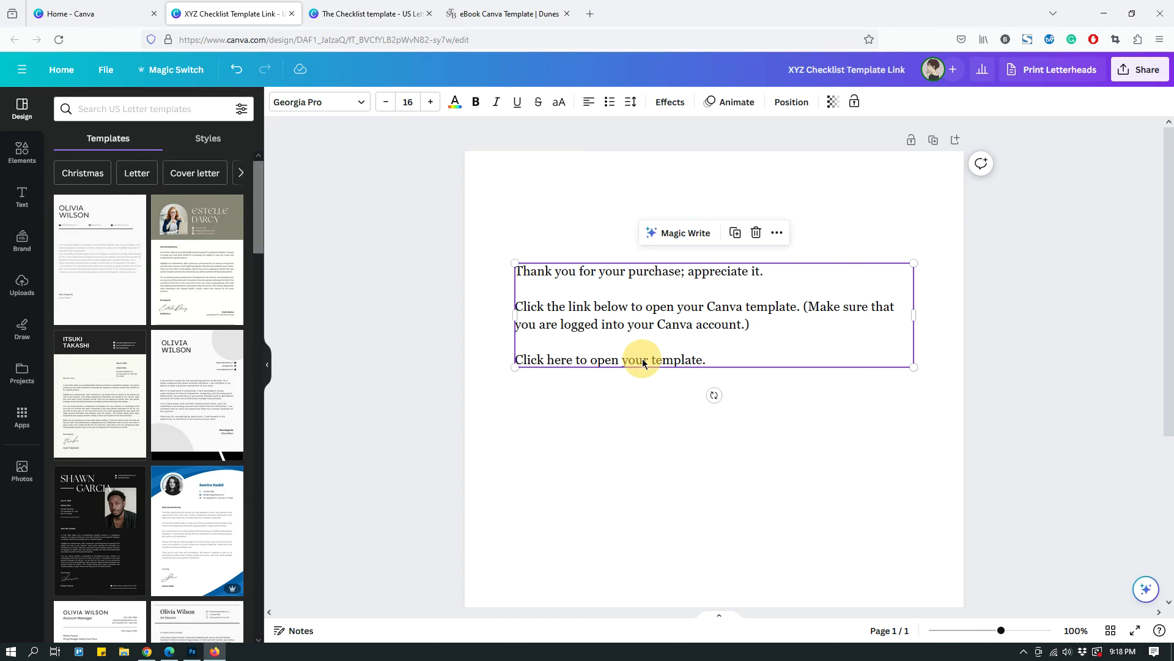
pyautogui.tripleClick(643, 359)
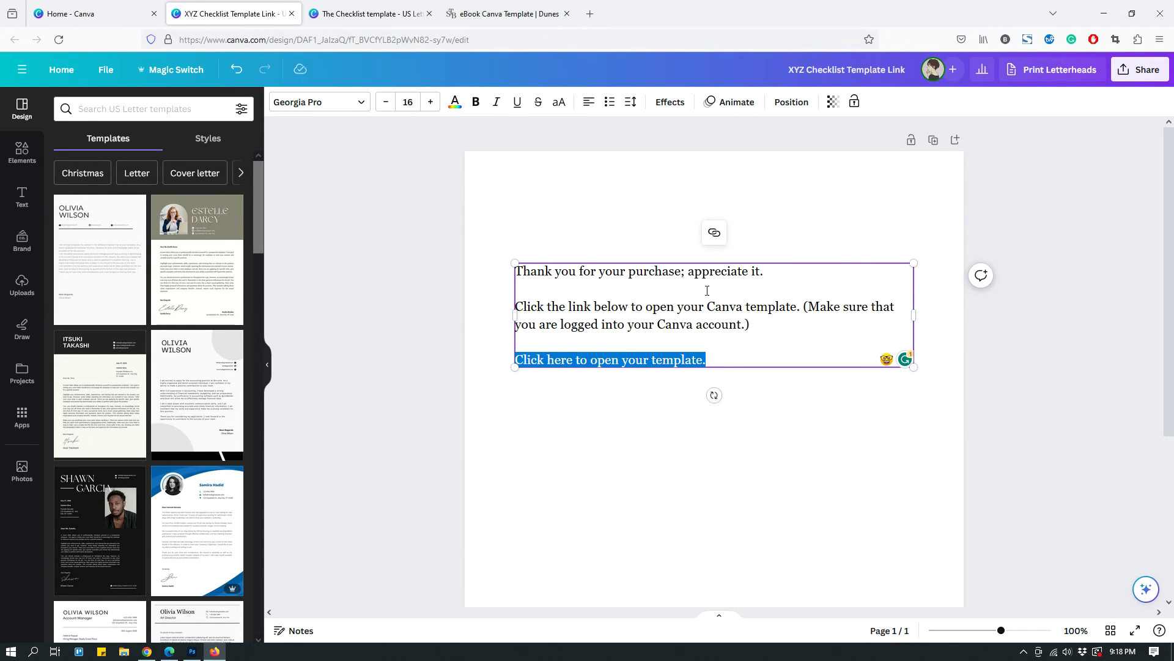
pyautogui.click(714, 233)
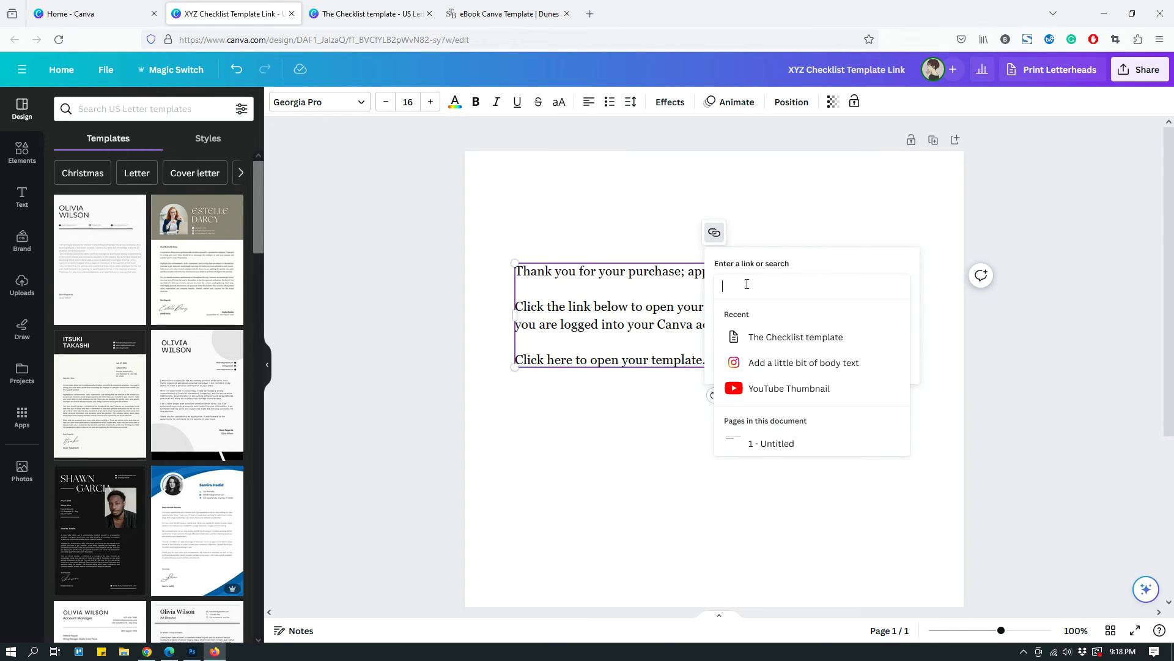
# Paste The Checklist's copied template link into the line's Link field and apply it
pyautogui.click(368, 15)
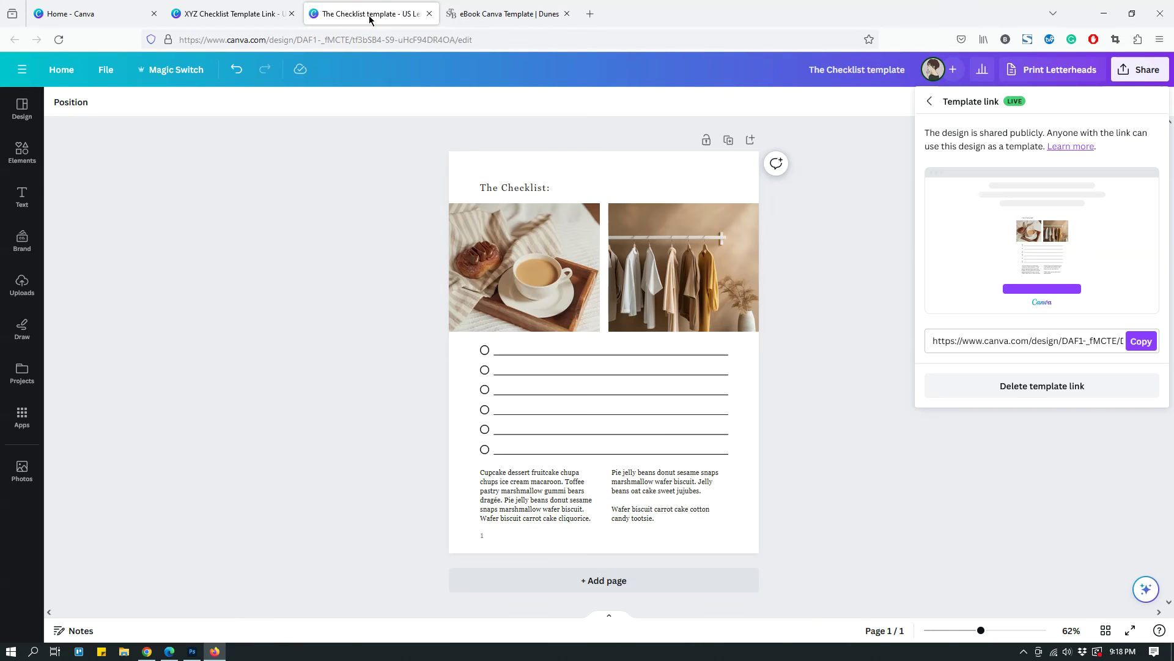
pyautogui.click(1145, 349)
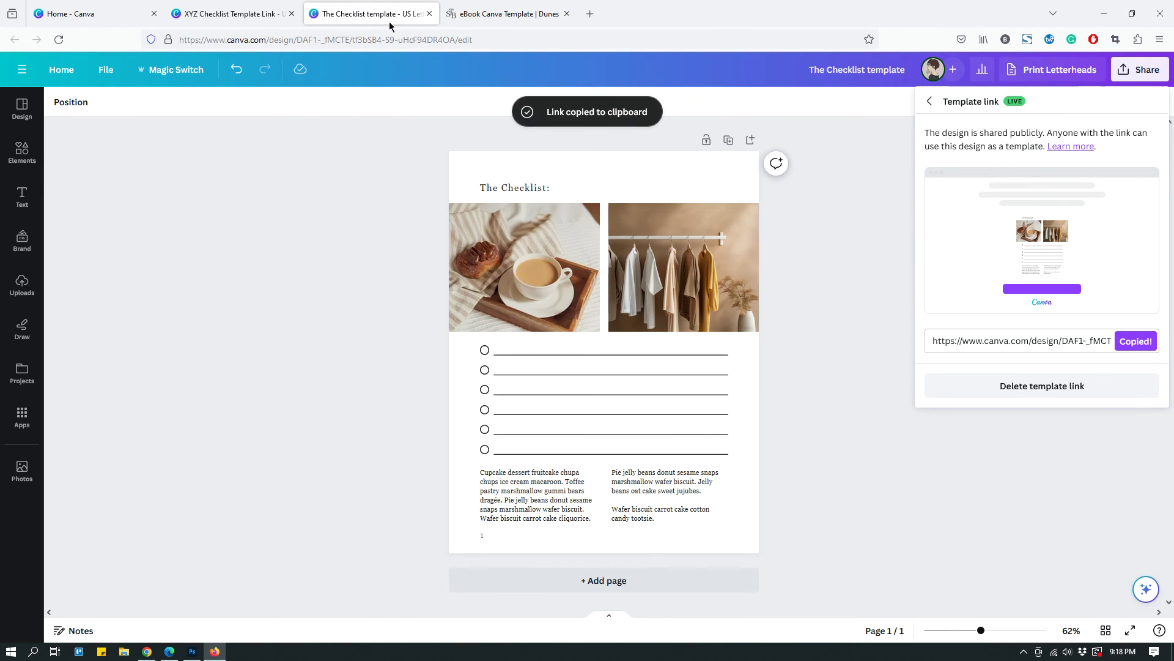
pyautogui.click(233, 19)
pyautogui.click(742, 283)
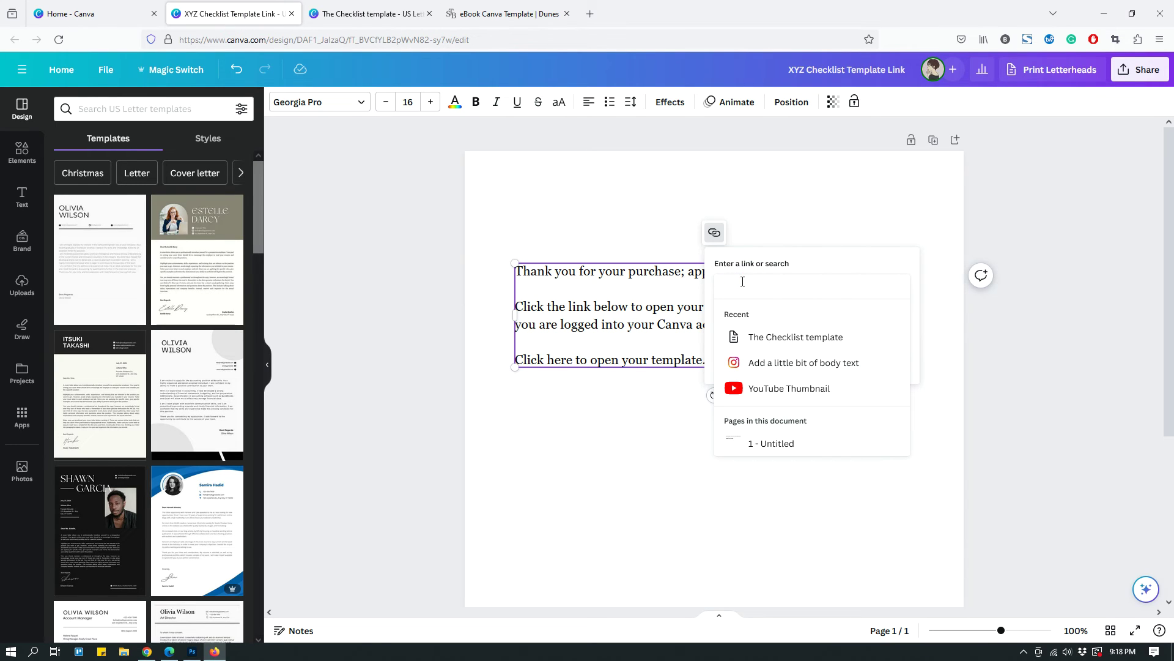
pyautogui.hotkey('ctrl', 'v')
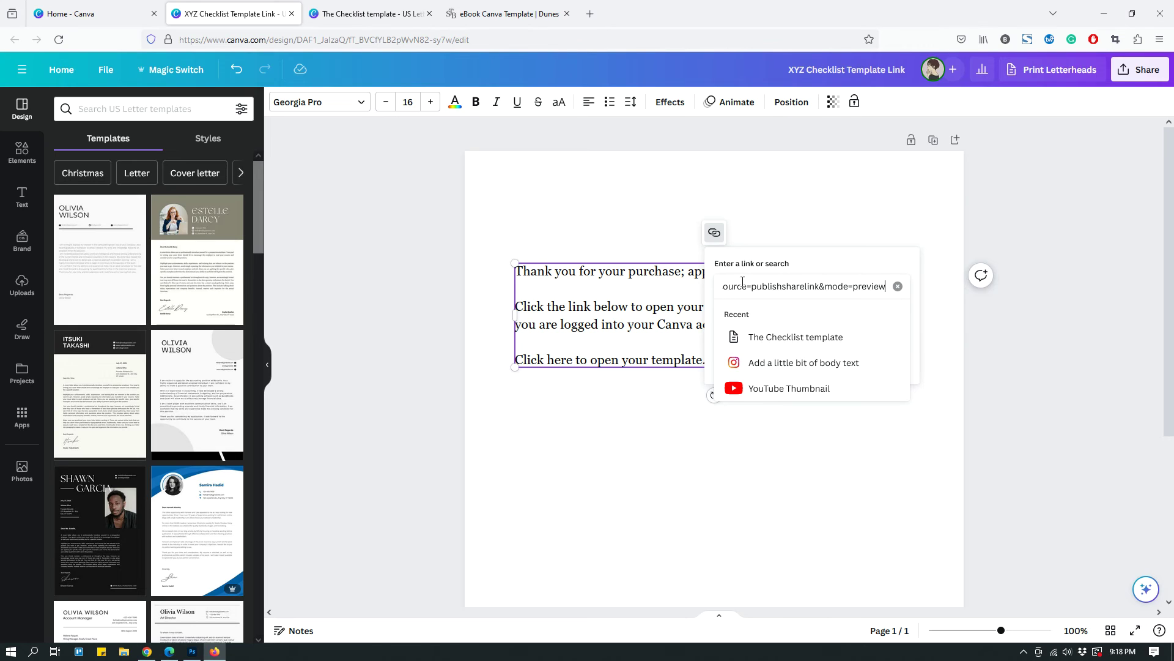
pyautogui.press('Return')
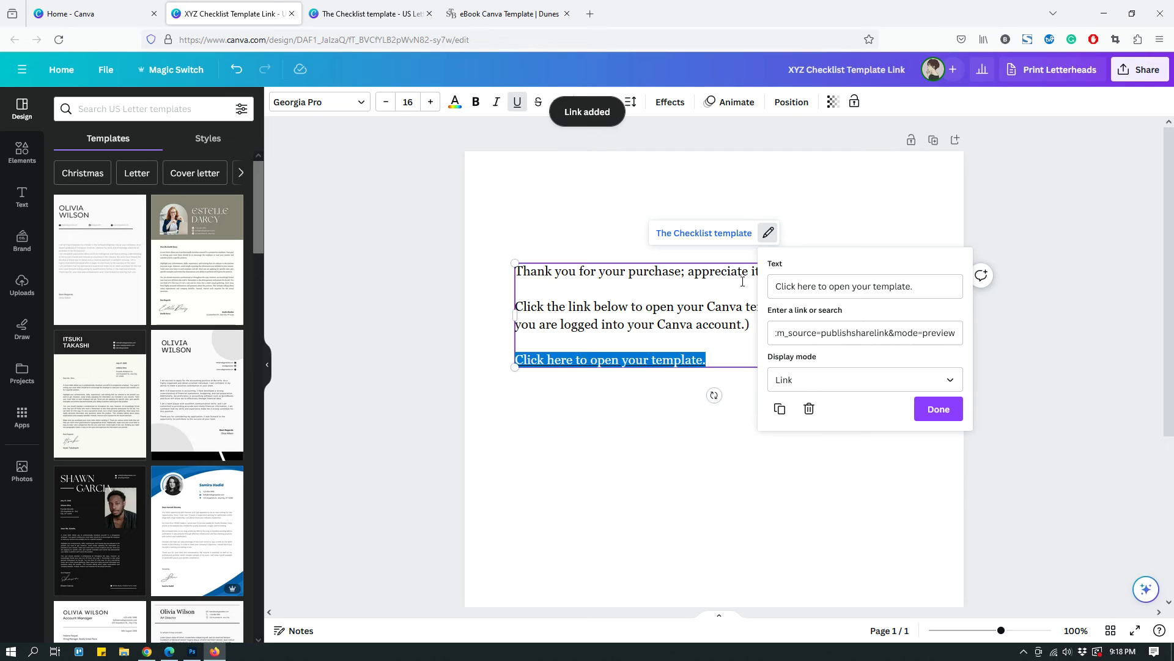
pyautogui.click(940, 409)
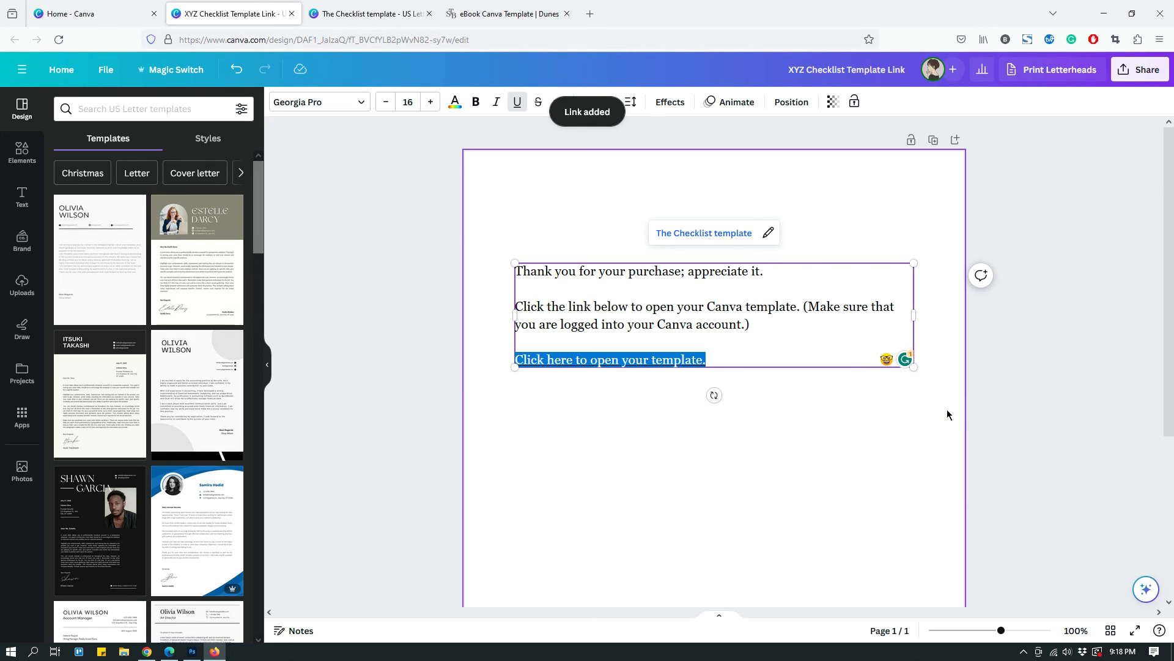
pyautogui.click(789, 434)
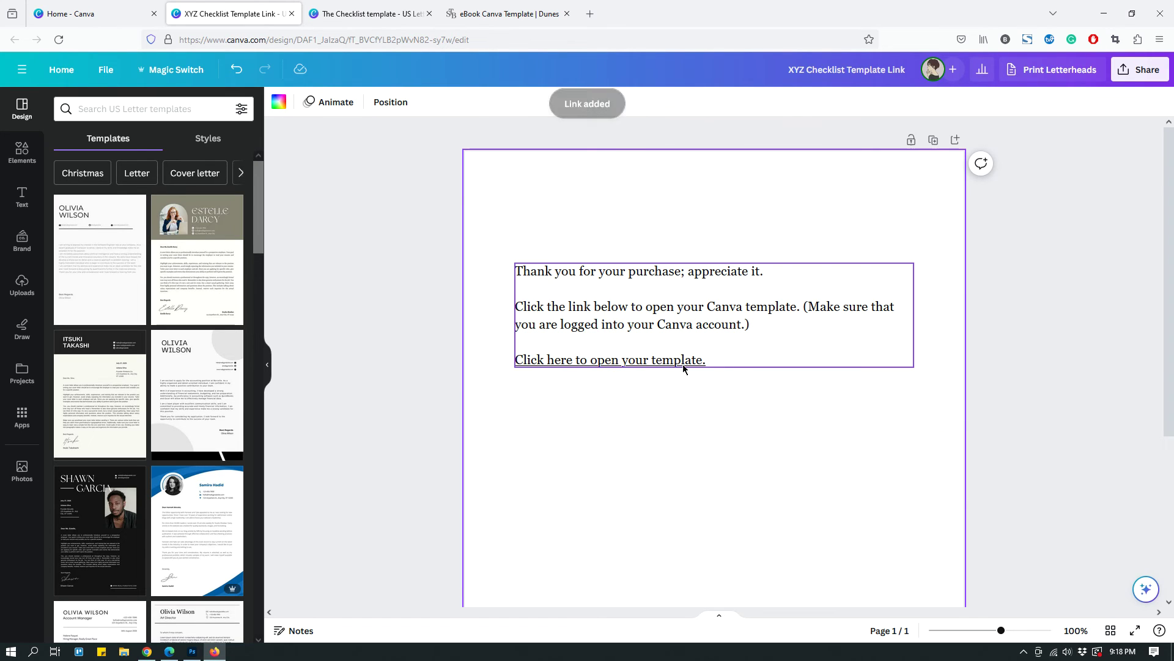
# Select the linked text 'Click here to open your template.'
pyautogui.click(709, 361)
pyautogui.click(683, 360)
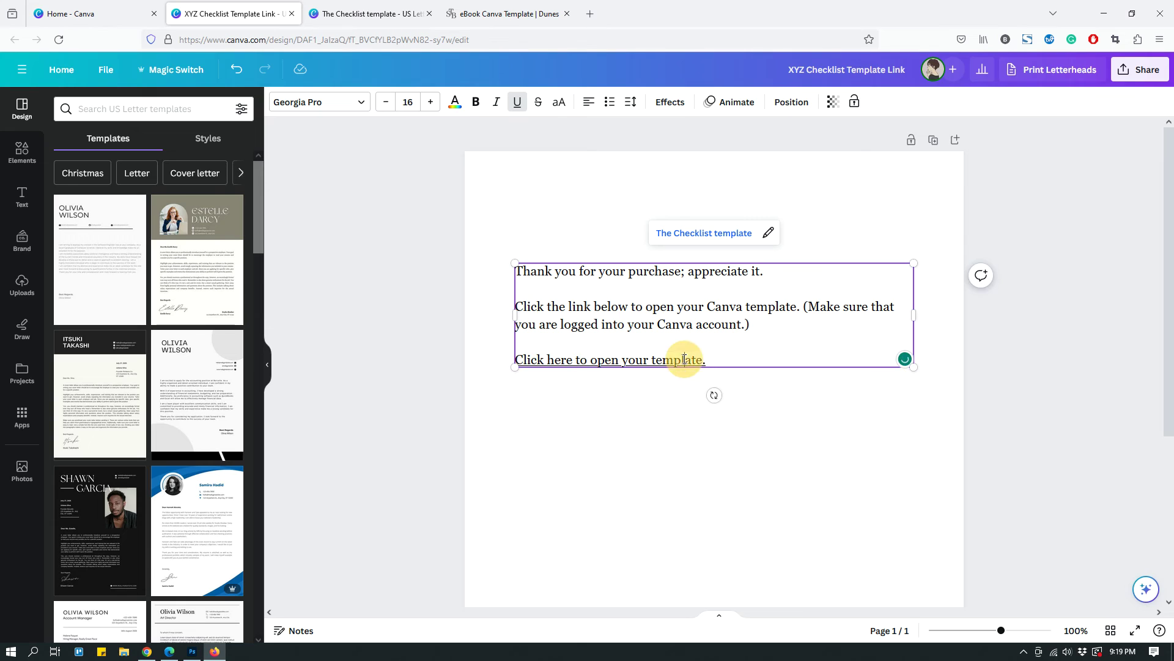
pyautogui.tripleClick(684, 360)
pyautogui.click(737, 358)
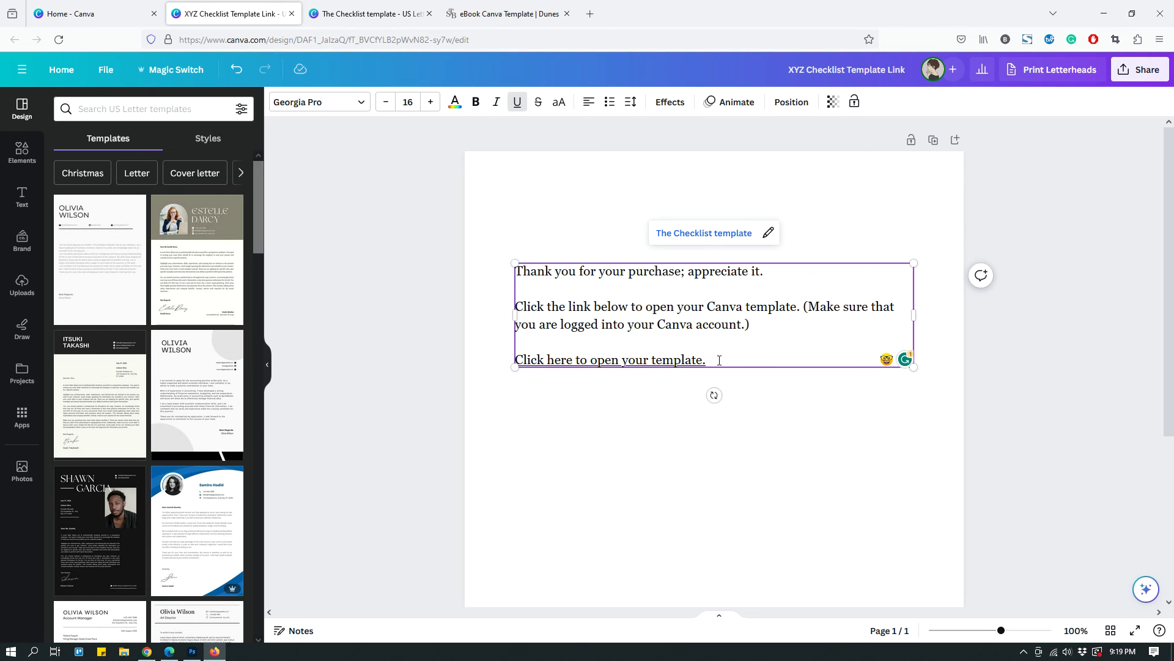
pyautogui.moveTo(710, 360); pyautogui.dragTo(515, 359)
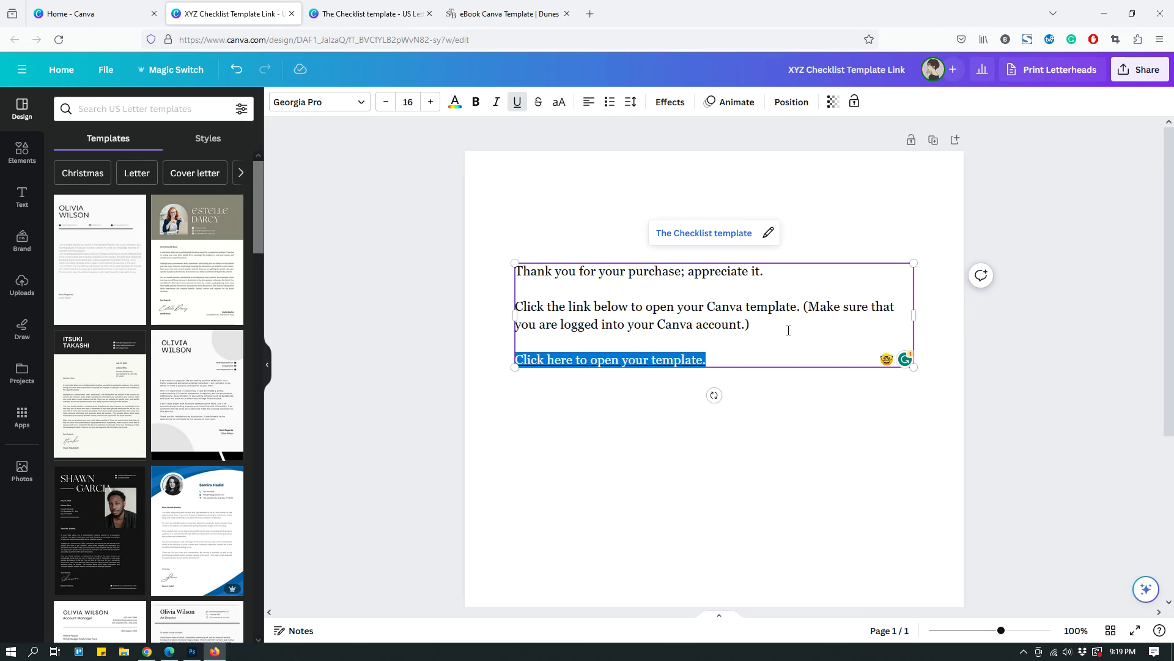
# Change the selected text's colour to custom dark red #A4191D
pyautogui.click(454, 107)
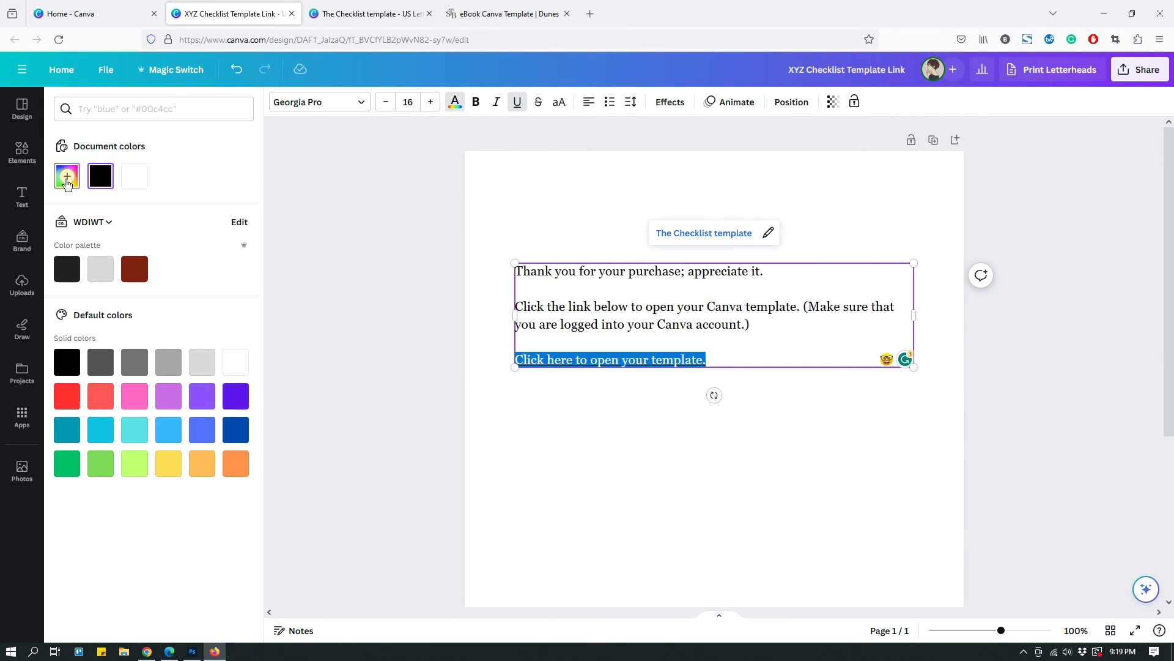
pyautogui.click(67, 177)
pyautogui.click(172, 281)
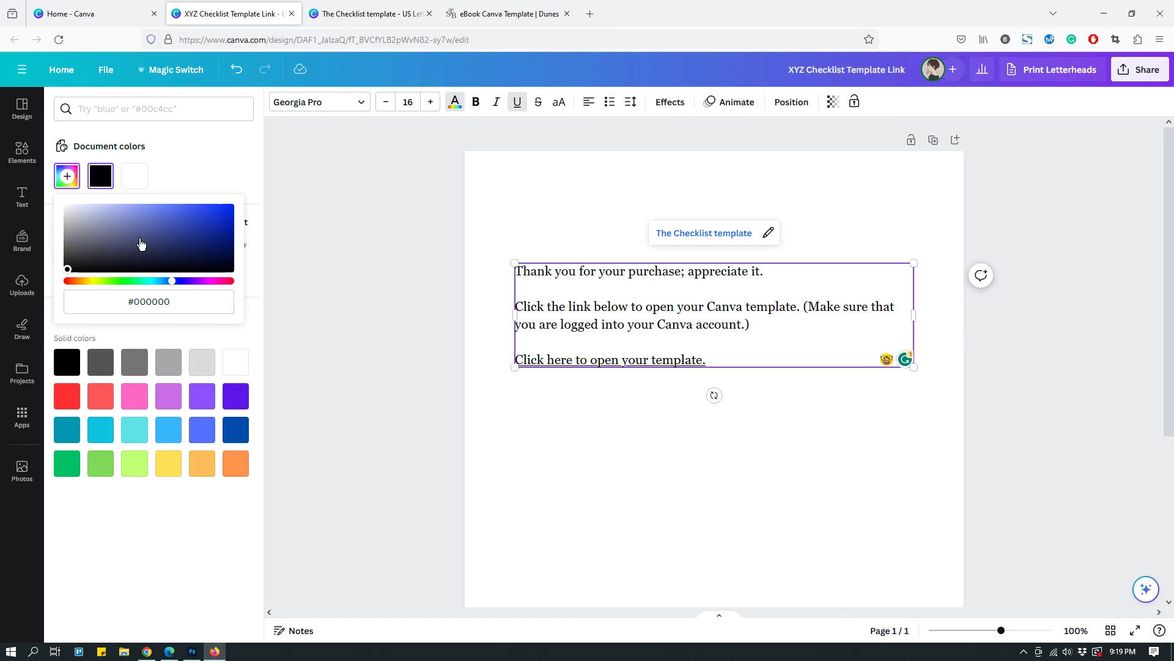
pyautogui.moveTo(141, 244); pyautogui.dragTo(206, 229)
pyautogui.click(162, 281)
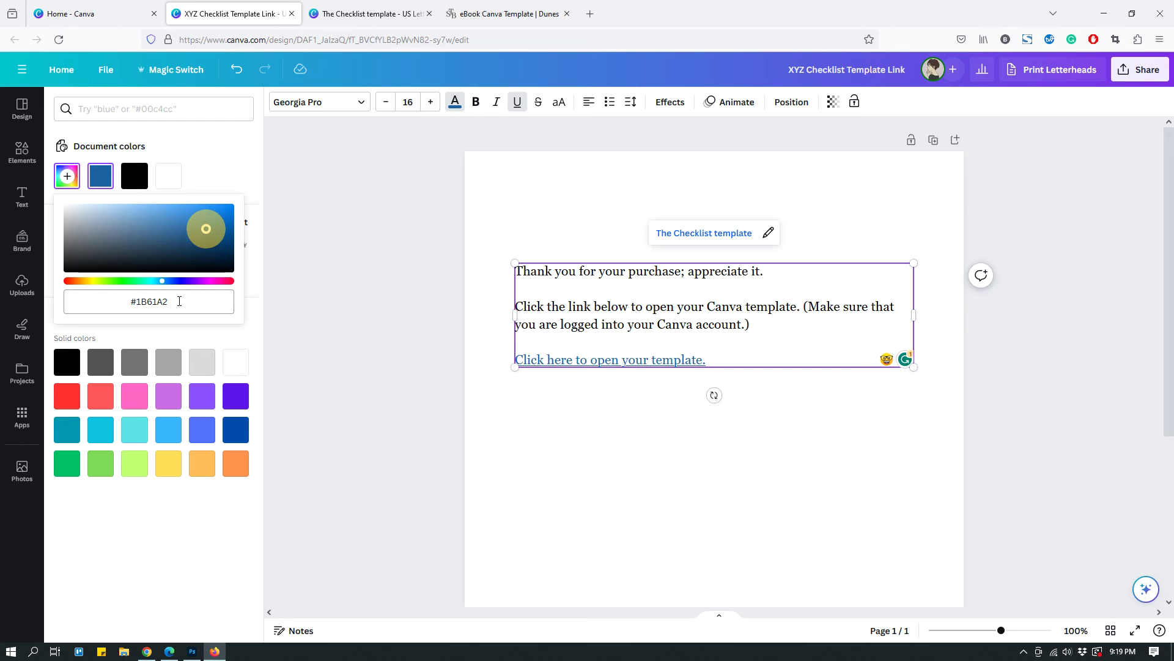
pyautogui.click(229, 280)
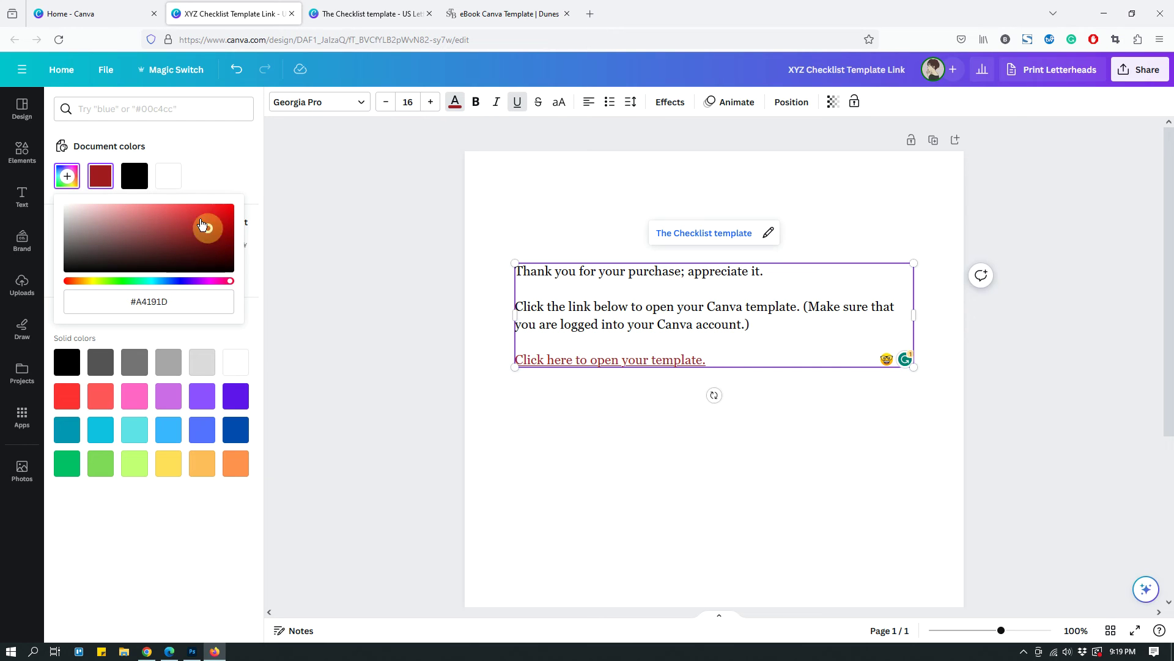
pyautogui.click(487, 428)
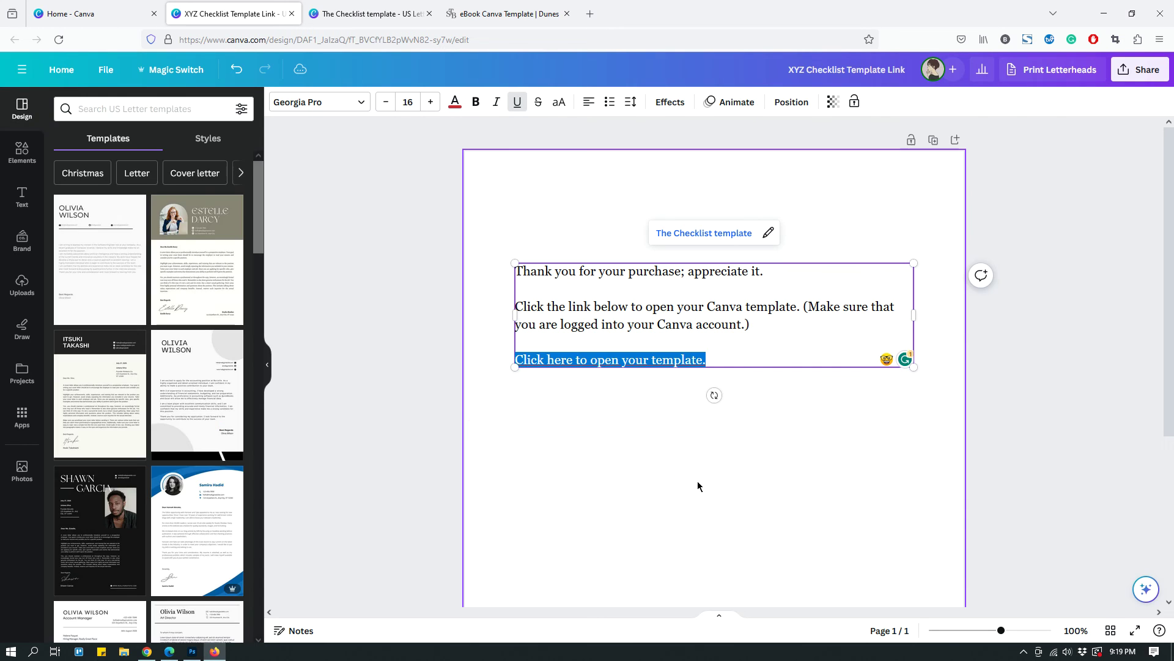
pyautogui.click(699, 486)
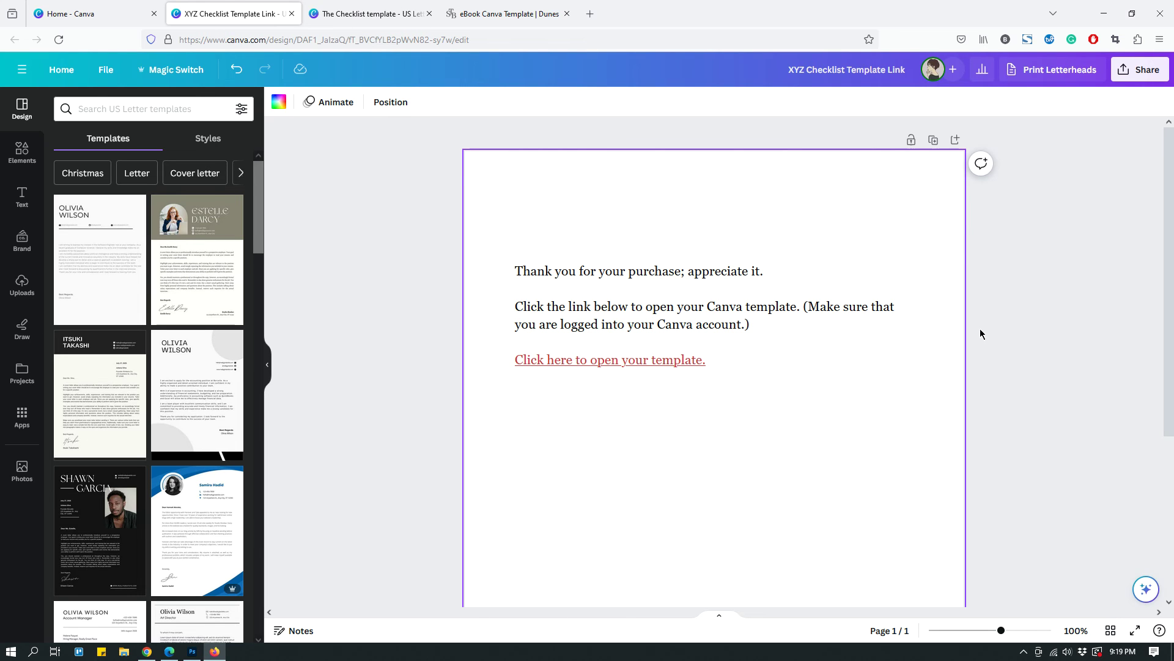
# Download the XYZ Checklist Template Link page with file type PDF Print
pyautogui.scroll(-4, 982, 333)
pyautogui.scroll(4, 1003, 335)
pyautogui.click(1127, 79)
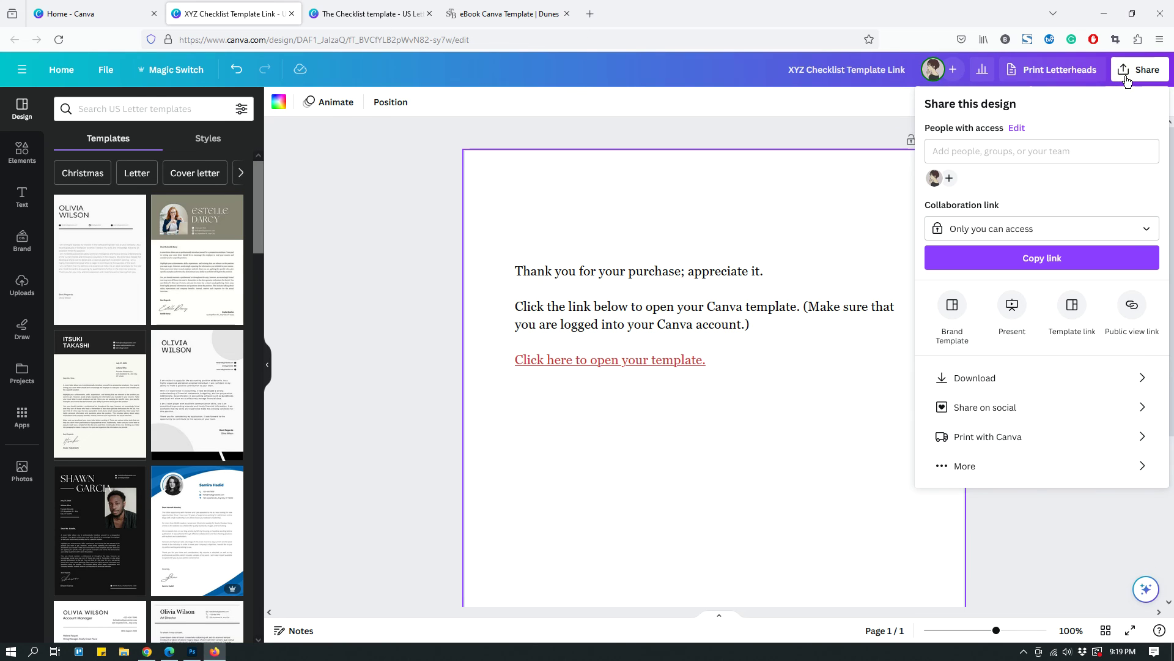
pyautogui.click(981, 381)
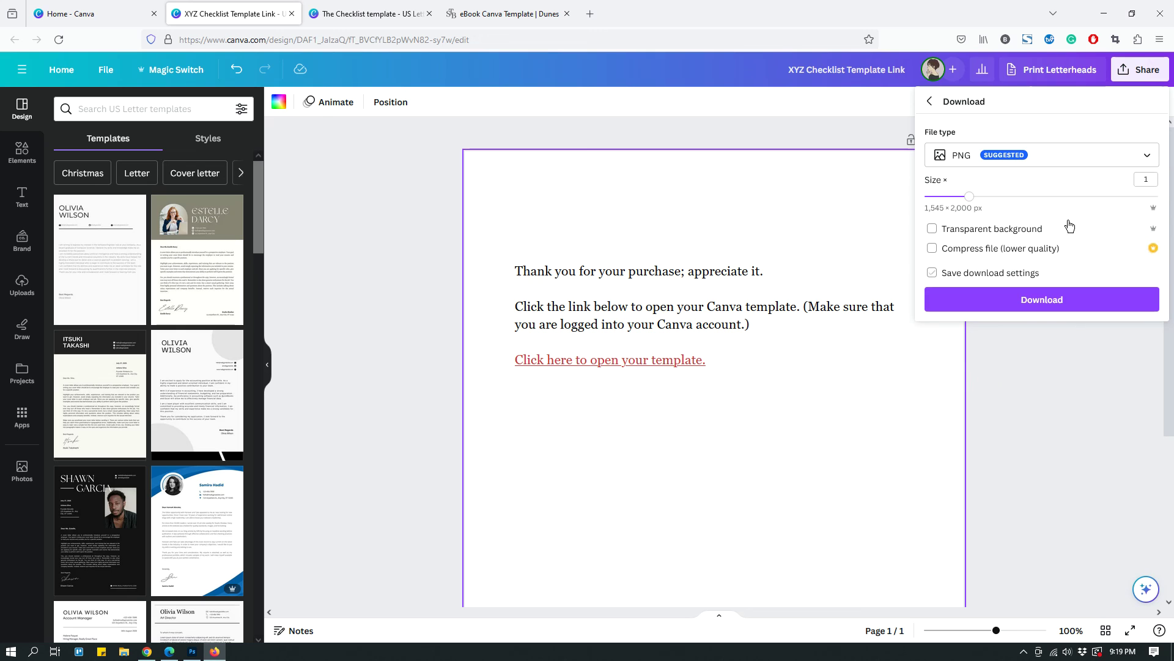
pyautogui.click(963, 163)
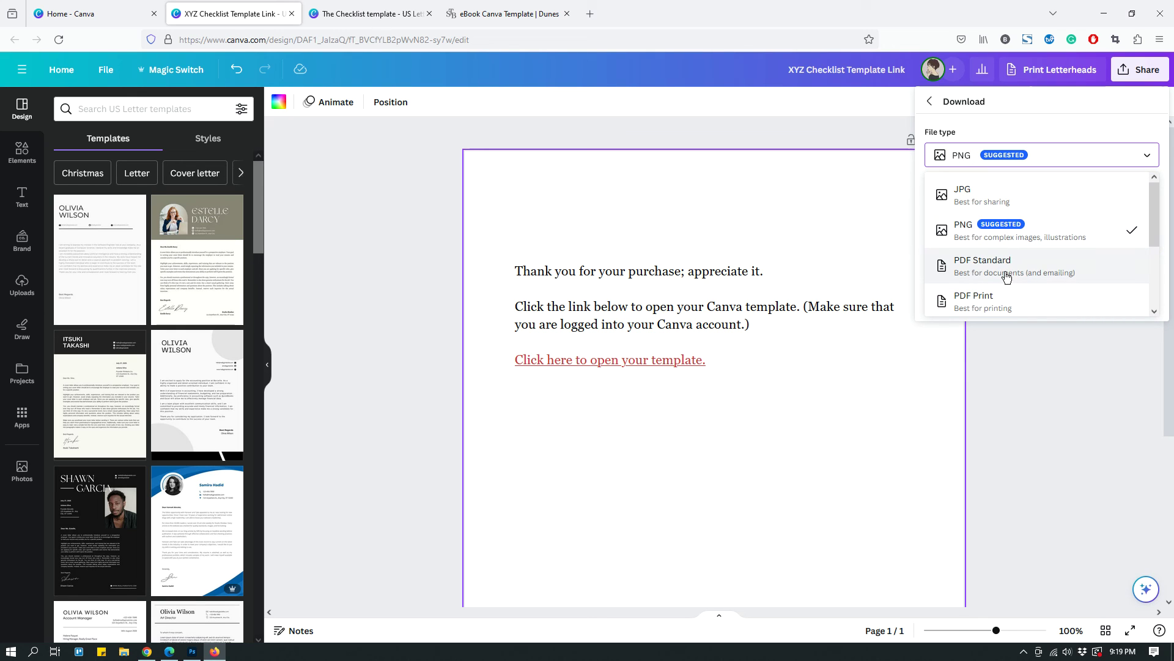
pyautogui.click(1002, 305)
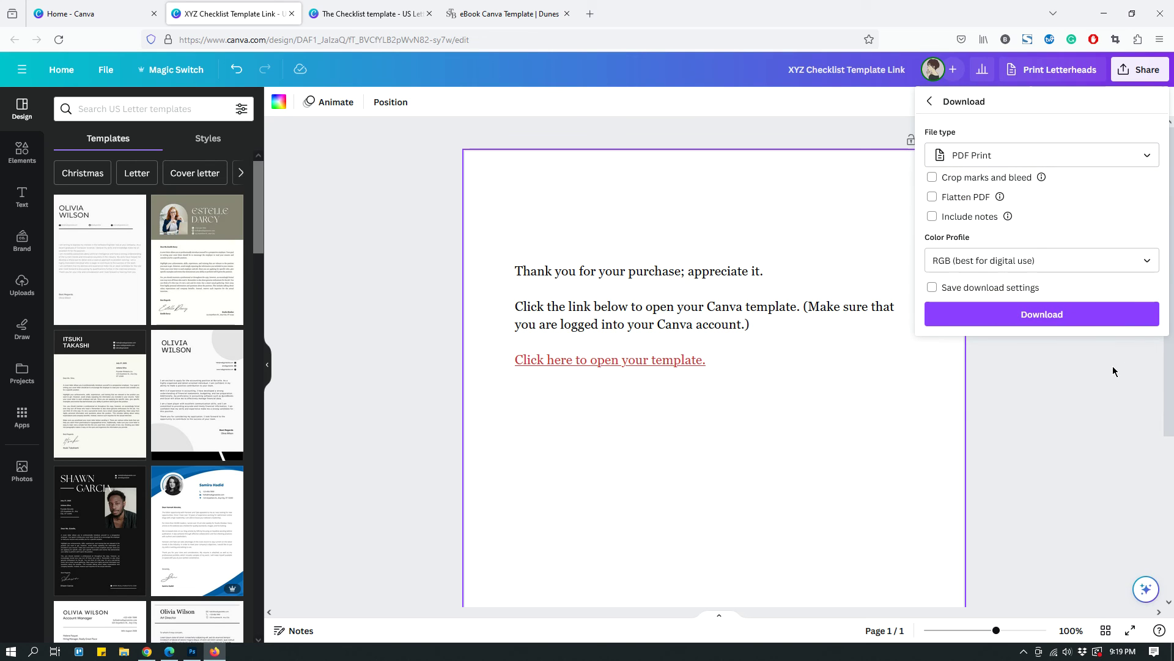
pyautogui.click(1050, 322)
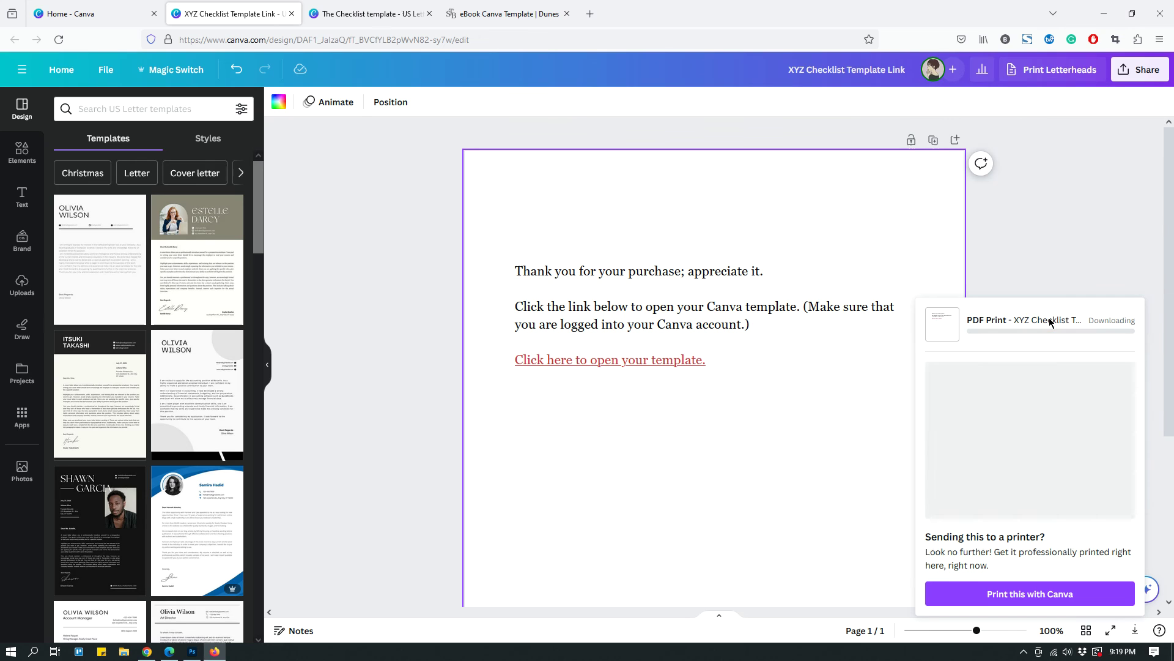